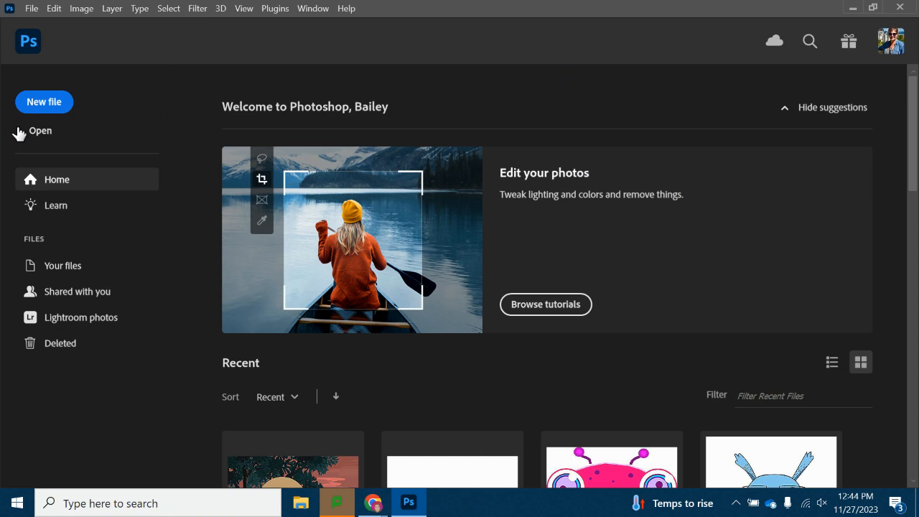
Open the horse-riding photo from the Downloads folder.
{"action": "left_click", "coordinate": [31, 136]}
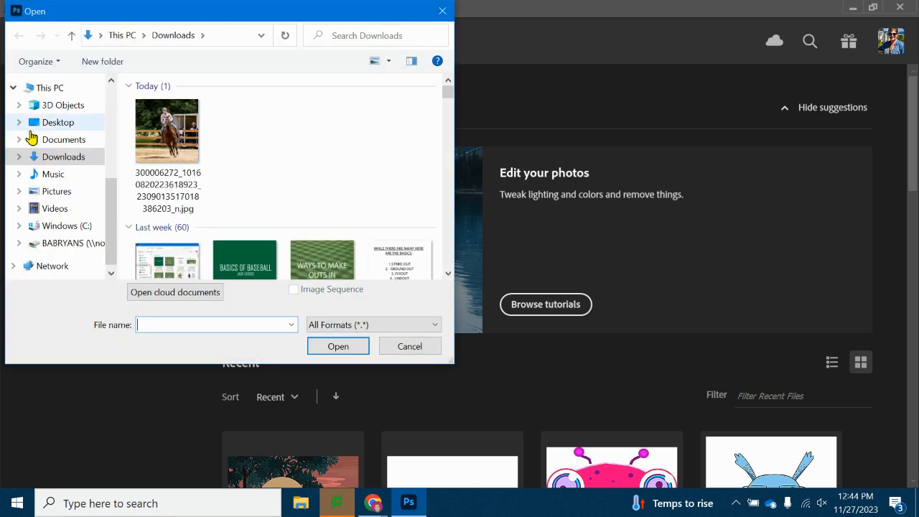
{"action": "double_click", "coordinate": [185, 156]}
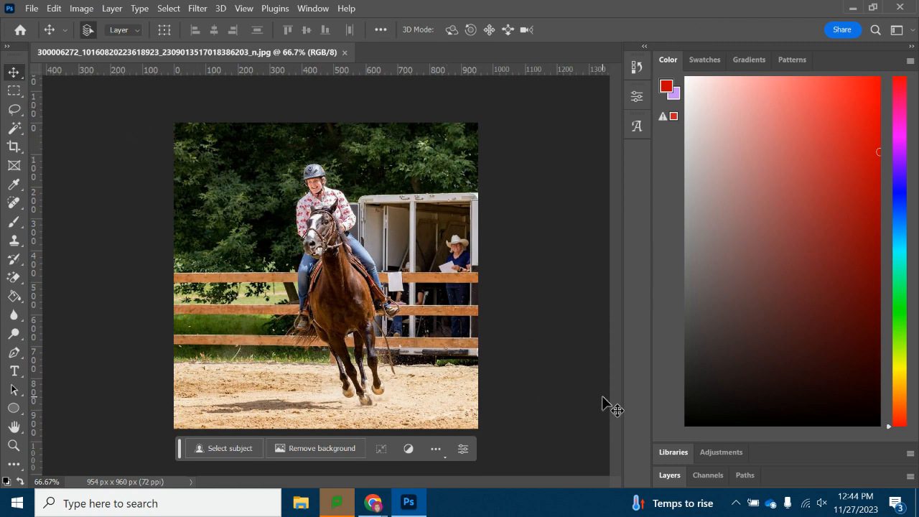
Crop a thin strip off the bottom of the photo with the Crop tool.
{"action": "left_click", "coordinate": [13, 148]}
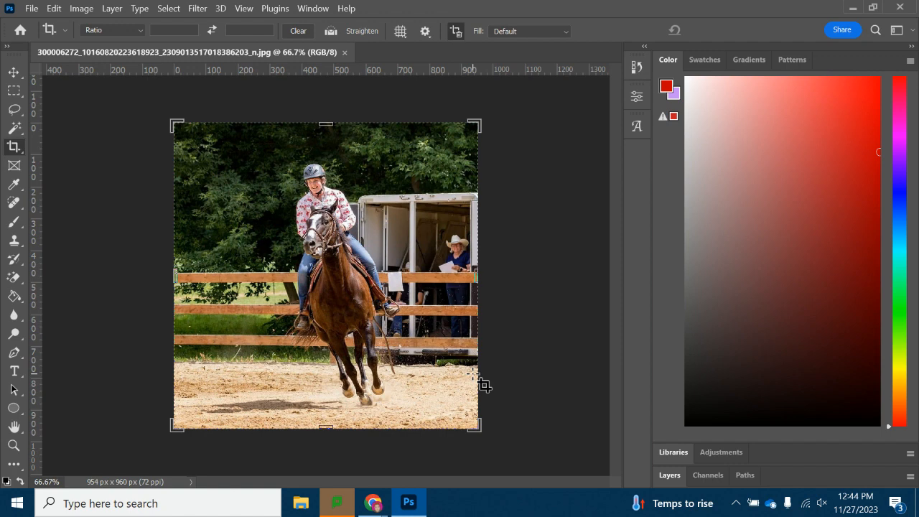
{"action": "mouse_move", "coordinate": [176, 425]}
{"action": "left_mouse_down"}
{"action": "mouse_move", "coordinate": [180, 433]}
{"action": "mouse_move", "coordinate": [183, 417]}
{"action": "mouse_move", "coordinate": [176, 425]}
{"action": "left_mouse_up"}
{"action": "left_click_drag", "start_coordinate": [330, 431], "coordinate": [334, 427]}
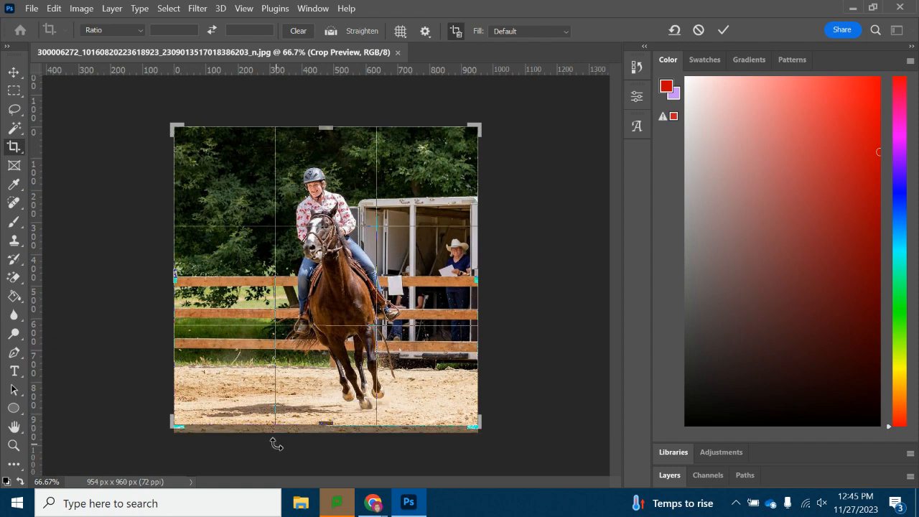
{"action": "key", "text": "Return"}
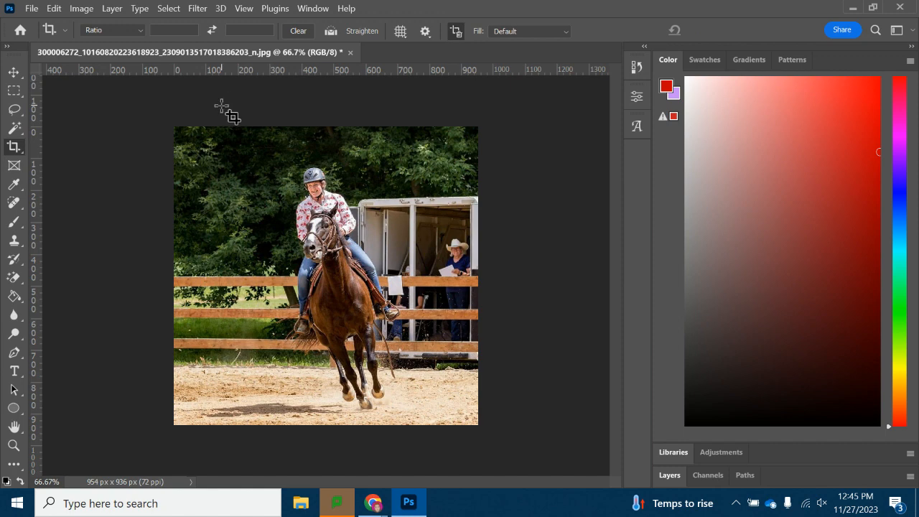
Open the Layers panel and the Timeline panel.
{"action": "left_click", "coordinate": [668, 476]}
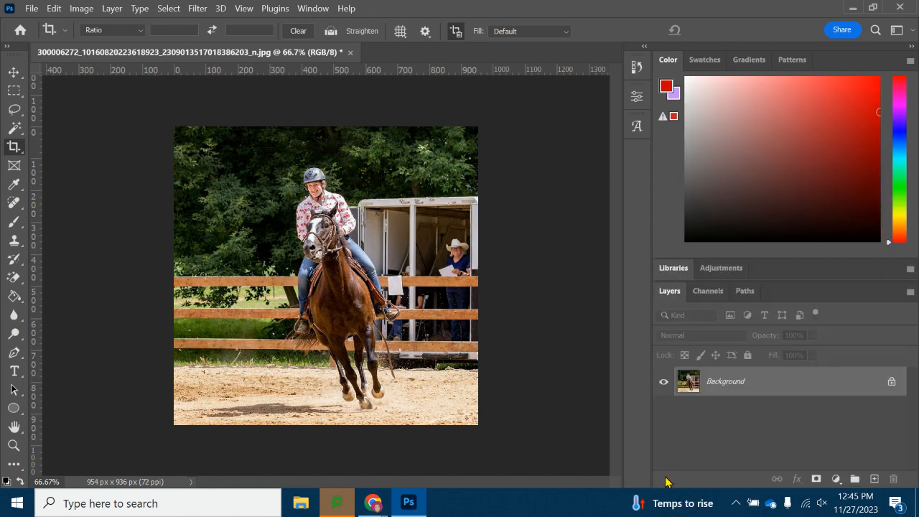
{"action": "left_click", "coordinate": [305, 7]}
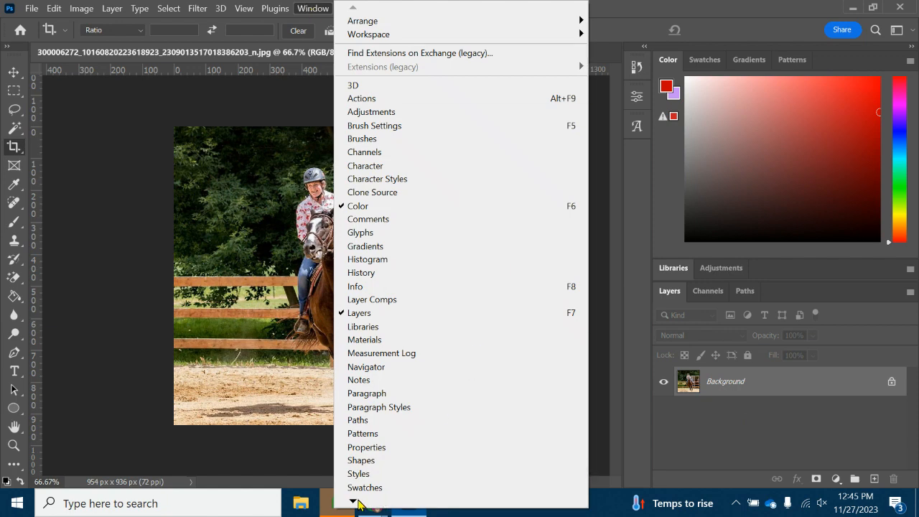
{"action": "mouse_move", "coordinate": [354, 503]}
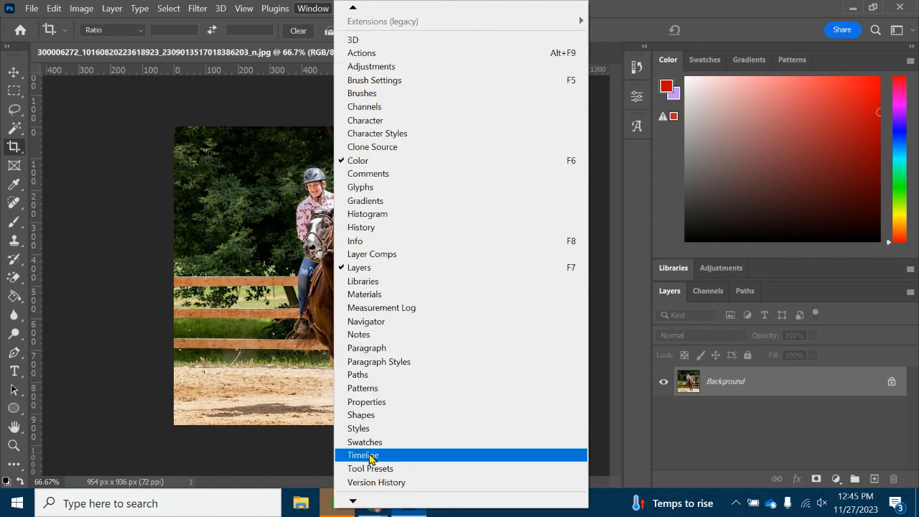
{"action": "left_click", "coordinate": [362, 455]}
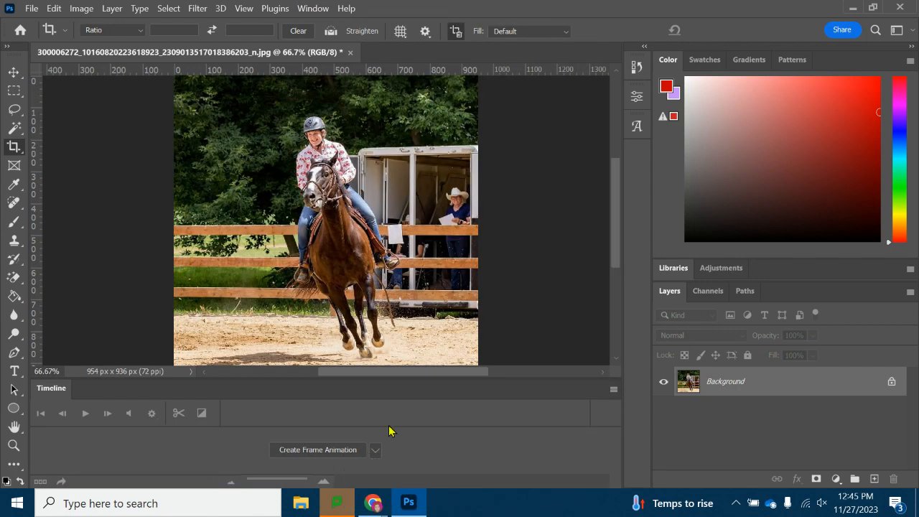
Create a frame animation in the Timeline.
{"action": "left_click", "coordinate": [379, 453]}
{"action": "left_click", "coordinate": [319, 466]}
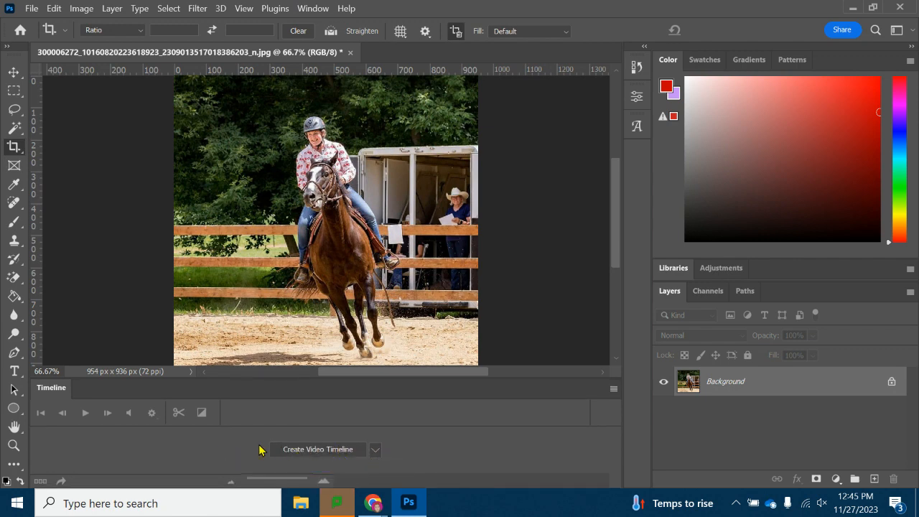
{"action": "left_click", "coordinate": [368, 457]}
{"action": "left_click", "coordinate": [357, 478]}
{"action": "left_click", "coordinate": [311, 451]}
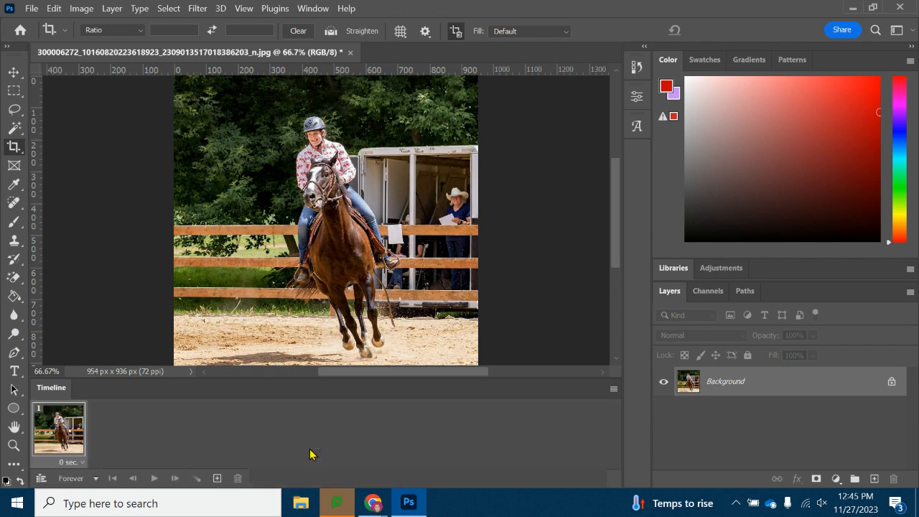
{"action": "left_click", "coordinate": [41, 477]}
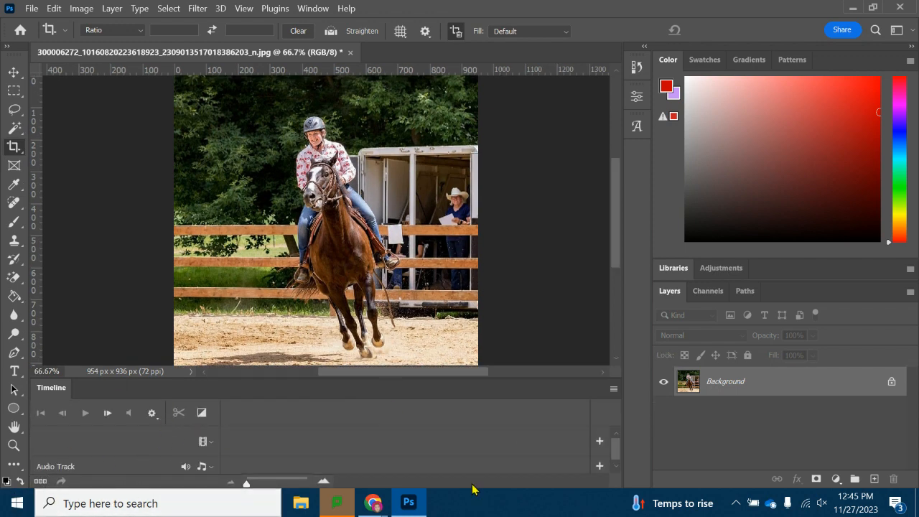
{"action": "left_click", "coordinate": [40, 483]}
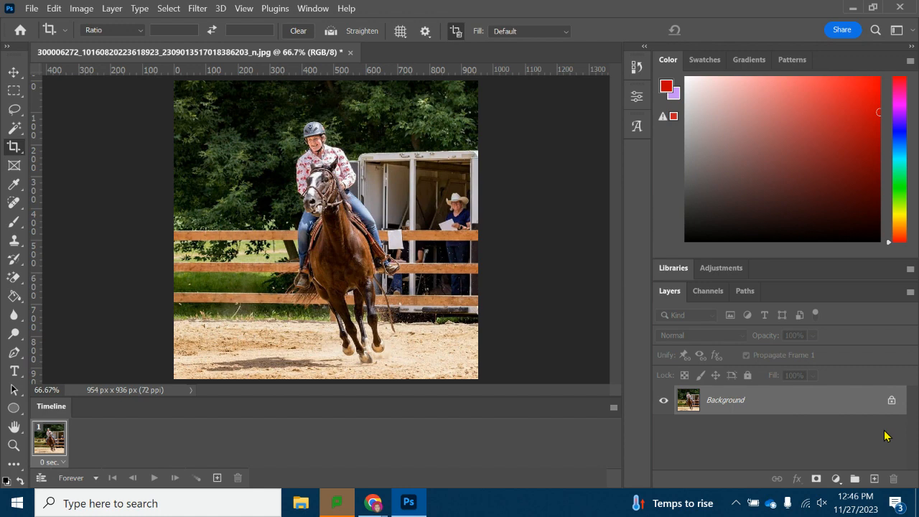
Unlock the Background layer so it becomes a regular layer.
{"action": "left_click", "coordinate": [891, 400]}
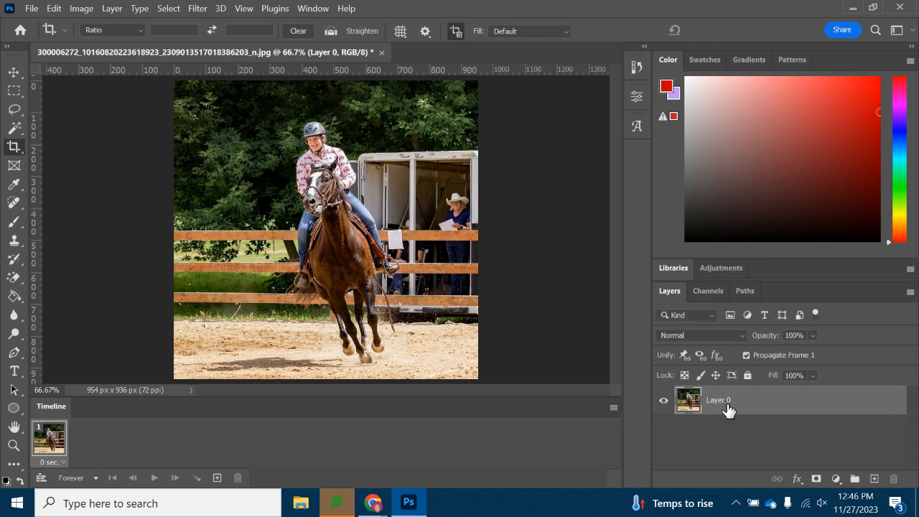
{"action": "right_click", "coordinate": [770, 409]}
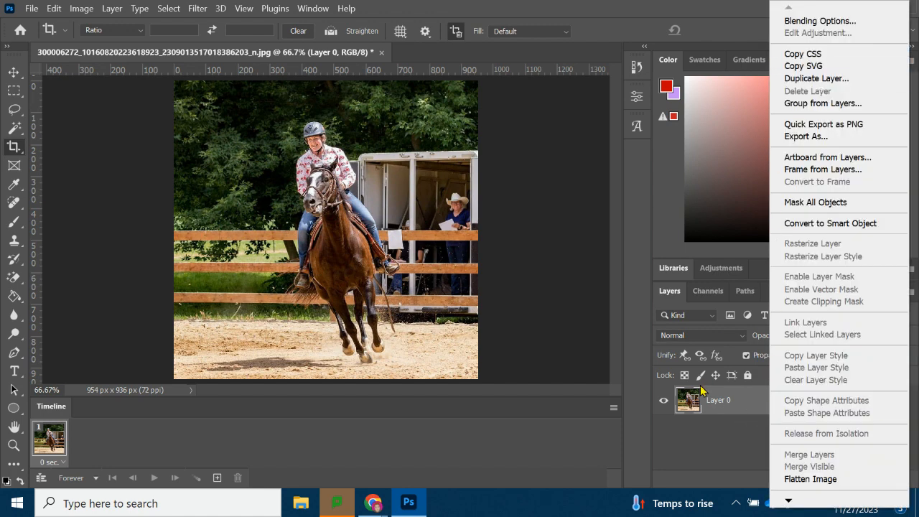
{"action": "left_click", "coordinate": [731, 410]}
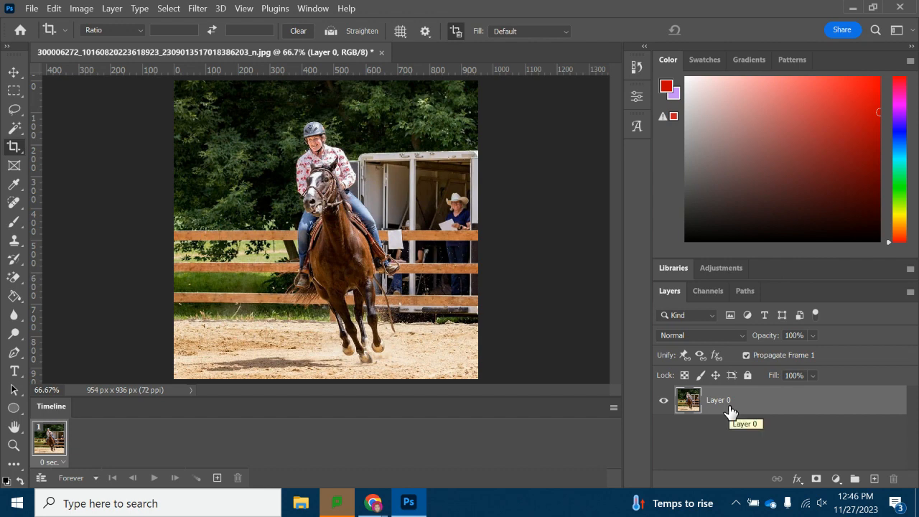
Duplicate the layer four times.
{"action": "key", "text": "ctrl+j"}
{"action": "key", "text": "ctrl+j"}
{"action": "key", "text": "ctrl+j"}
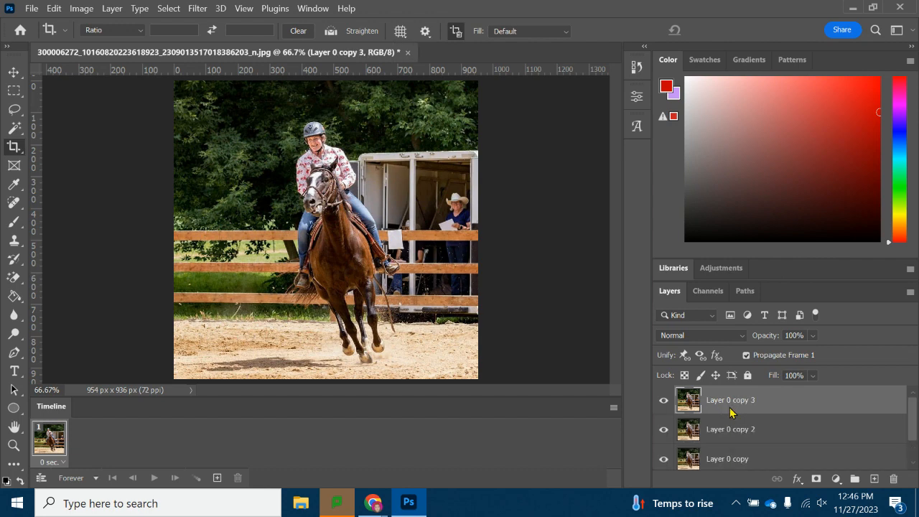
{"action": "key", "text": "ctrl+j"}
{"action": "scroll", "coordinate": [750, 423], "scroll_direction": "down", "scroll_amount": 3}
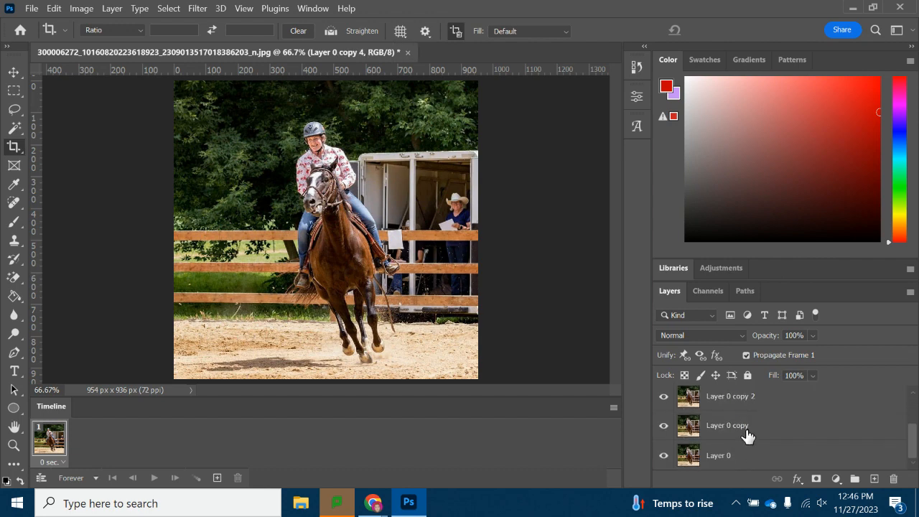
Select Layer 0 at the bottom of the layer stack.
{"action": "left_click", "coordinate": [743, 454]}
{"action": "left_click", "coordinate": [743, 428]}
{"action": "left_click", "coordinate": [742, 403]}
{"action": "scroll", "coordinate": [747, 409], "scroll_direction": "up", "scroll_amount": 2}
{"action": "left_click", "coordinate": [760, 422]}
{"action": "left_click", "coordinate": [755, 406]}
{"action": "scroll", "coordinate": [754, 427], "scroll_direction": "down", "scroll_amount": 2}
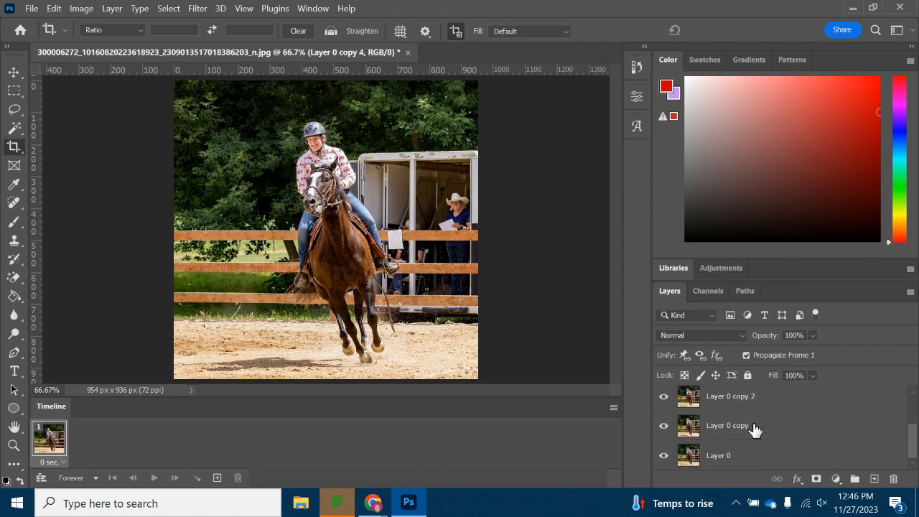
{"action": "left_click", "coordinate": [716, 465]}
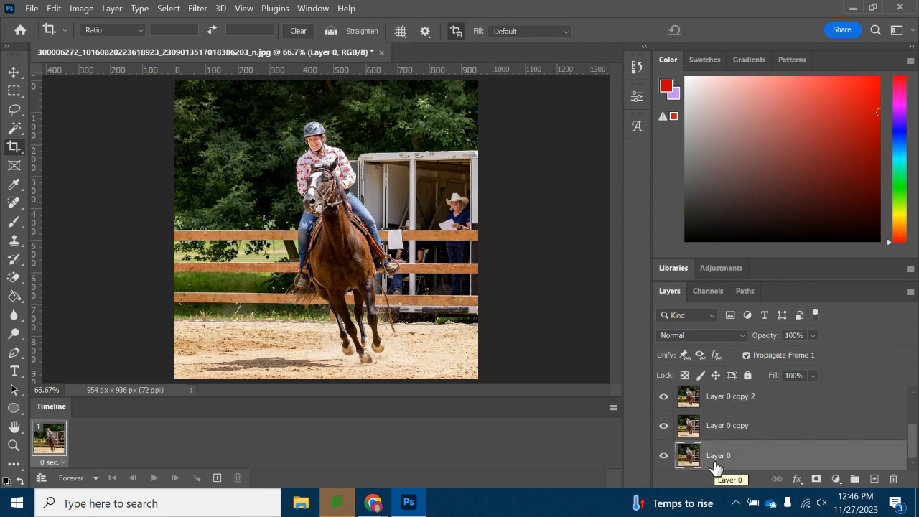
Hide Layer 0 copy 2, copy 3 and copy 4, leaving Layer 0 copy and Layer 0 visible.
{"action": "scroll", "coordinate": [745, 436], "scroll_direction": "up", "scroll_amount": 2}
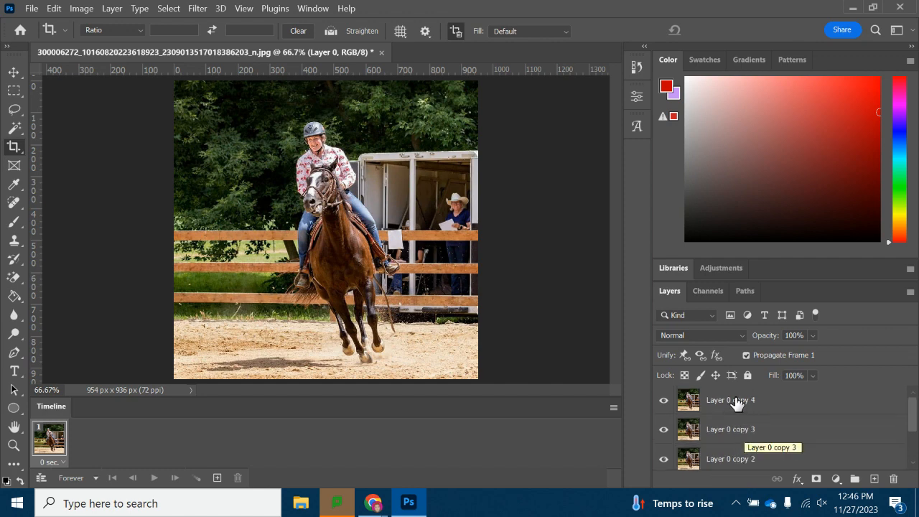
{"action": "left_click_drag", "start_coordinate": [665, 402], "coordinate": [663, 462]}
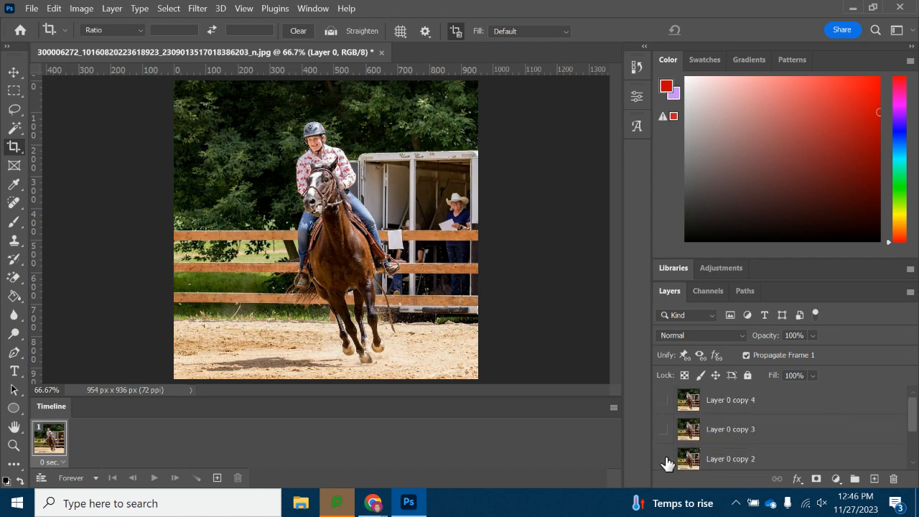
{"action": "scroll", "coordinate": [763, 439], "scroll_direction": "down", "scroll_amount": 2}
{"action": "left_click", "coordinate": [661, 431]}
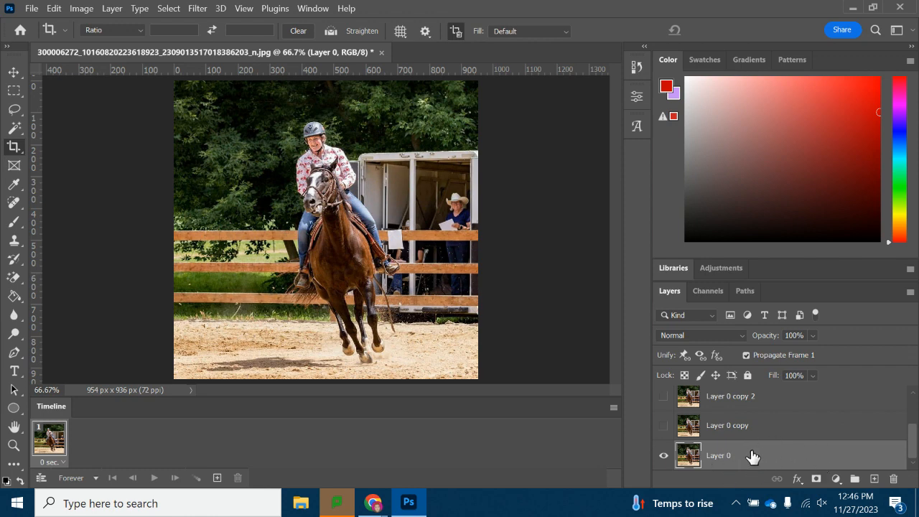
{"action": "left_click", "coordinate": [663, 425]}
Add a second animation frame and select Layer 0 copy.
{"action": "left_click", "coordinate": [218, 480]}
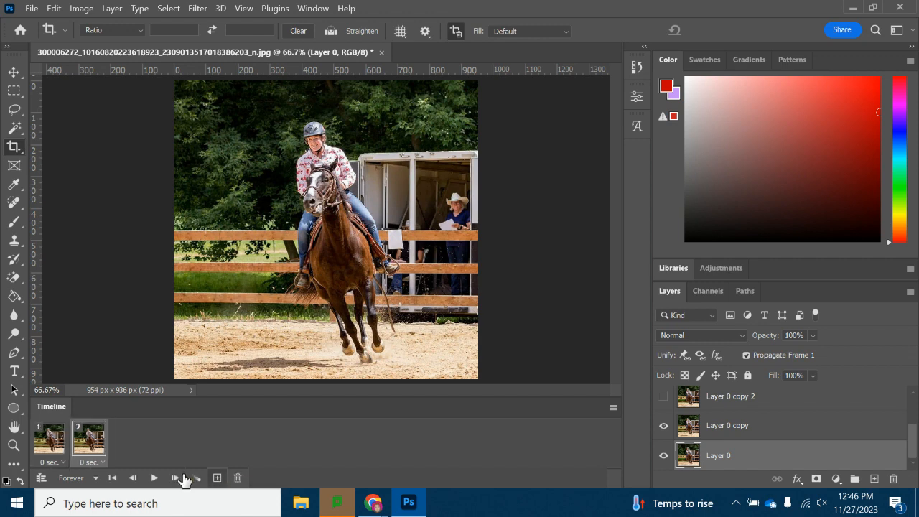
{"action": "left_click", "coordinate": [722, 428]}
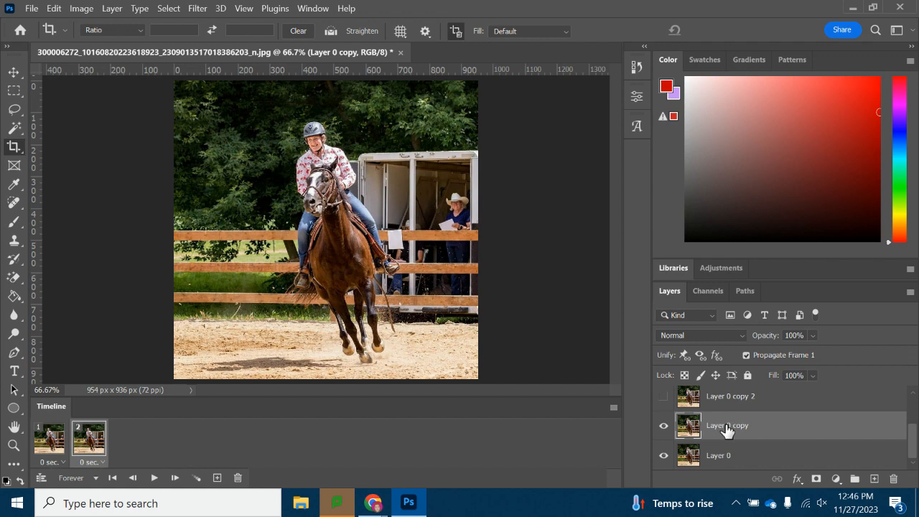
Shift Layer 0 copy's hue to -92 with Hue/Saturation.
{"action": "left_click", "coordinate": [81, 8]}
{"action": "mouse_move", "coordinate": [107, 42]}
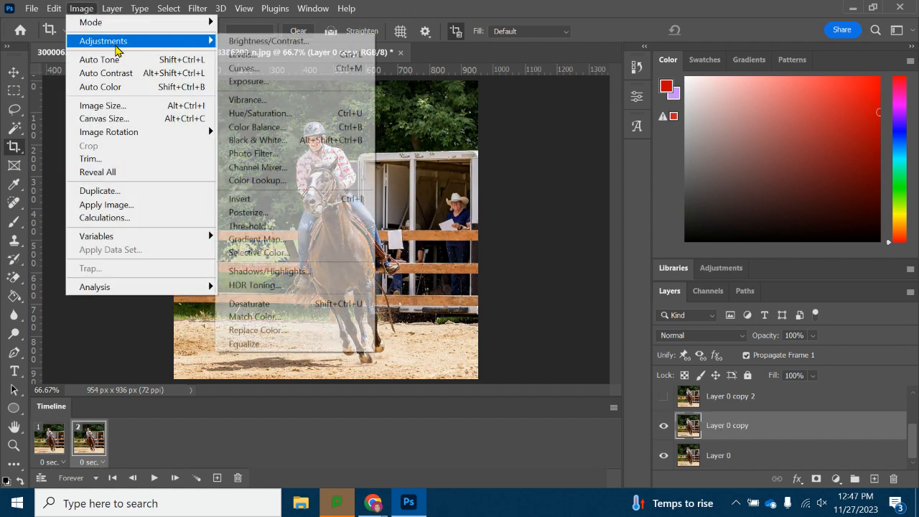
{"action": "left_click", "coordinate": [260, 113]}
{"action": "left_click_drag", "start_coordinate": [394, 69], "coordinate": [573, 82]}
{"action": "left_click_drag", "start_coordinate": [600, 178], "coordinate": [559, 182]}
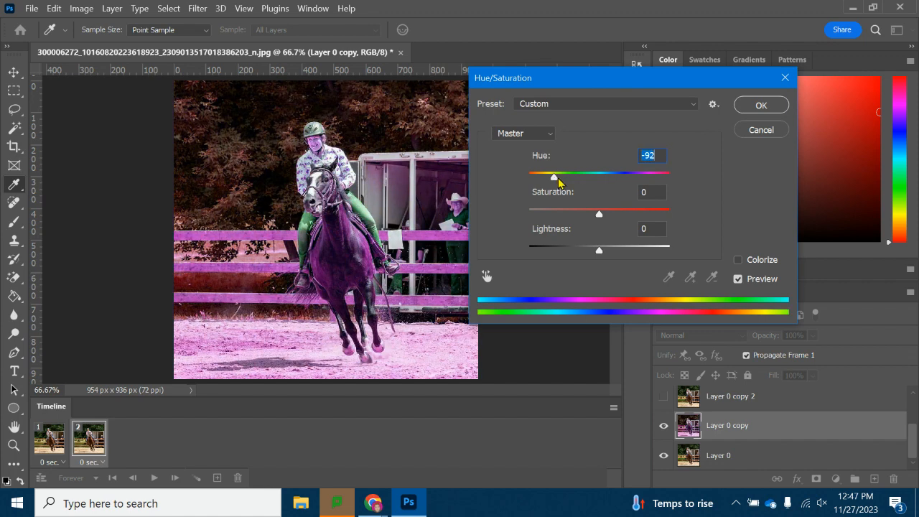
{"action": "left_click", "coordinate": [761, 105]}
{"action": "key", "text": "c"}
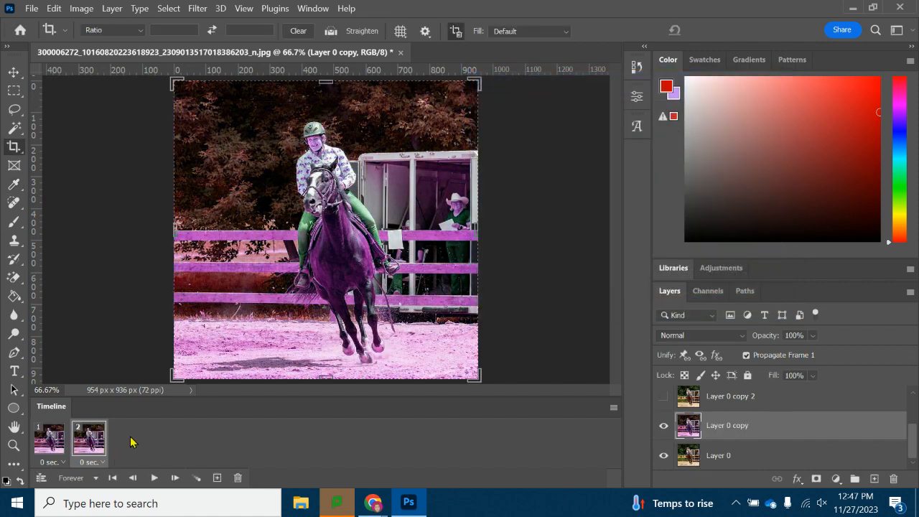
Make Layer 0 copy 2 visible and select it.
{"action": "left_click", "coordinate": [662, 397]}
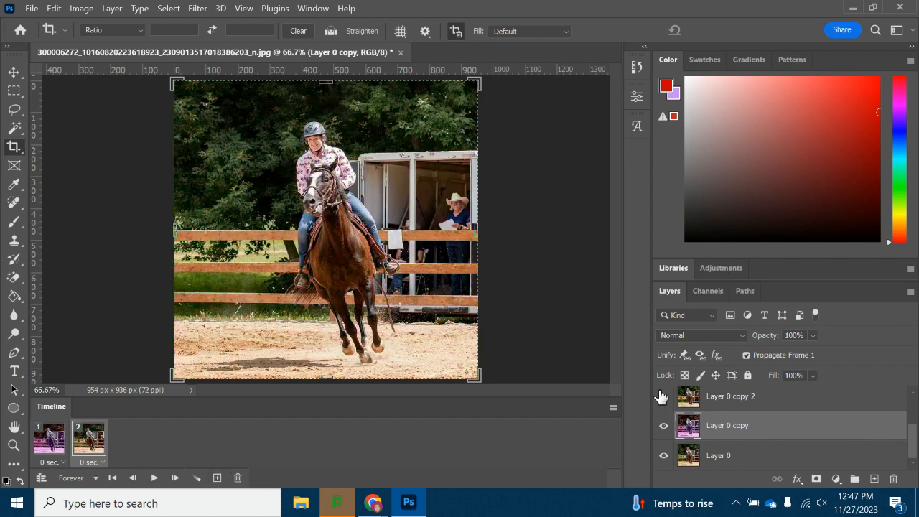
{"action": "left_click", "coordinate": [736, 407]}
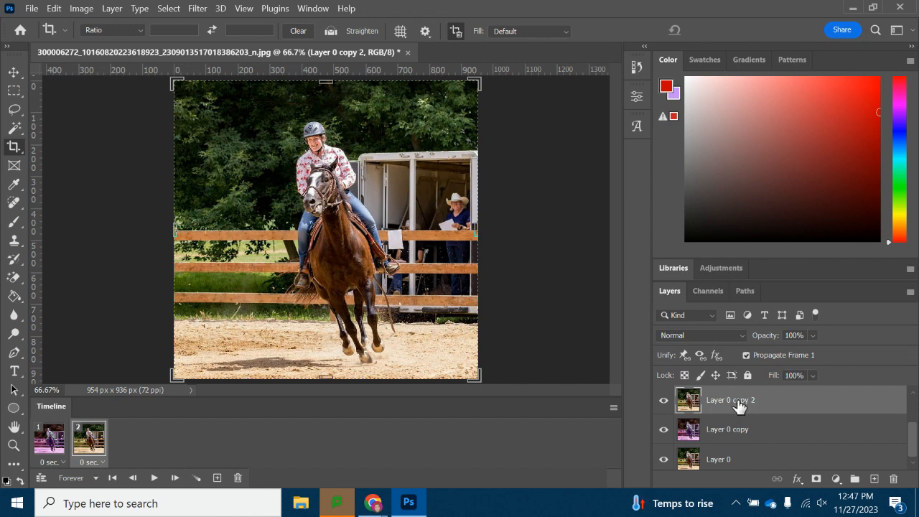
{"action": "scroll", "coordinate": [720, 404], "scroll_direction": "up", "scroll_amount": 1}
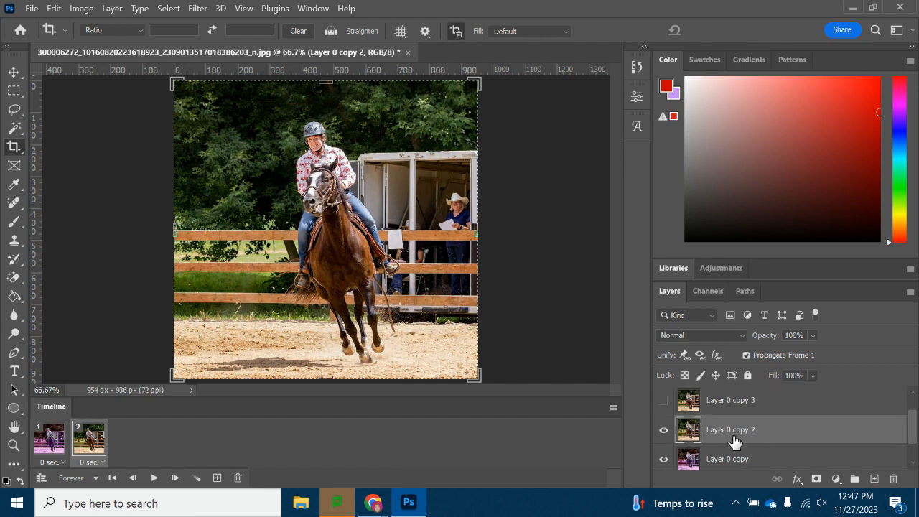
Raise the hue of Layer 0 copy 2 with Hue/Saturation.
{"action": "left_click", "coordinate": [82, 9]}
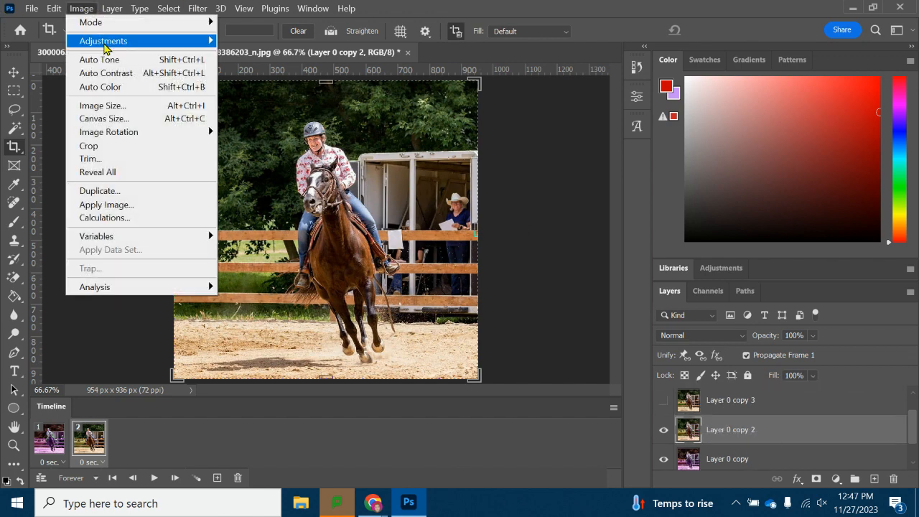
{"action": "mouse_move", "coordinate": [104, 45]}
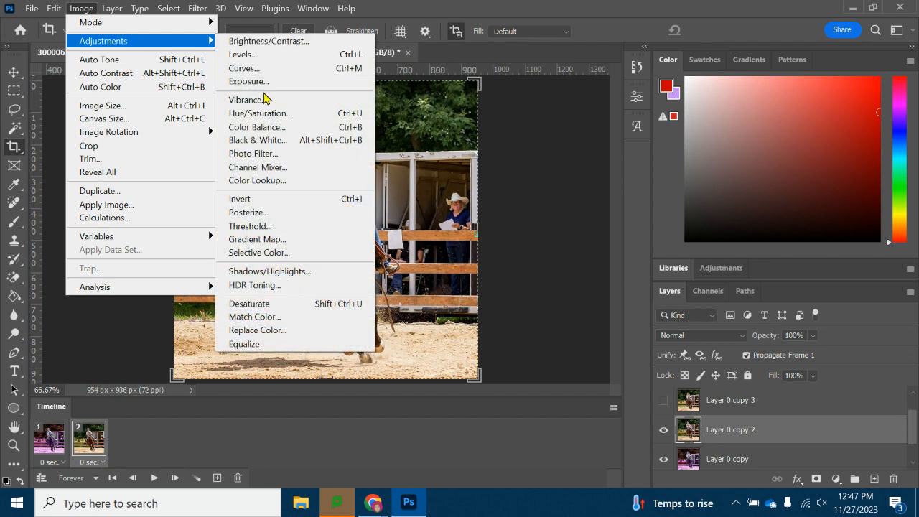
{"action": "left_click", "coordinate": [267, 119]}
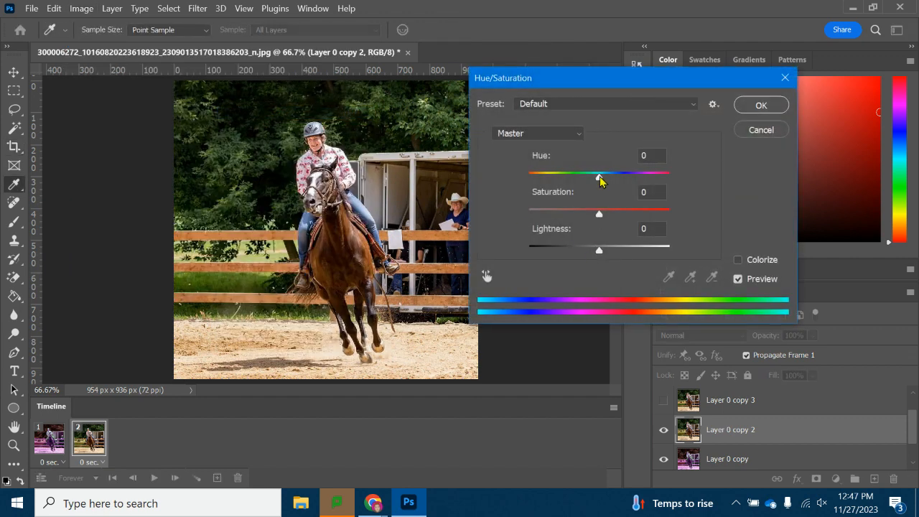
{"action": "left_click_drag", "start_coordinate": [600, 177], "coordinate": [633, 178]}
{"action": "left_click", "coordinate": [762, 107]}
{"action": "key", "text": "c"}
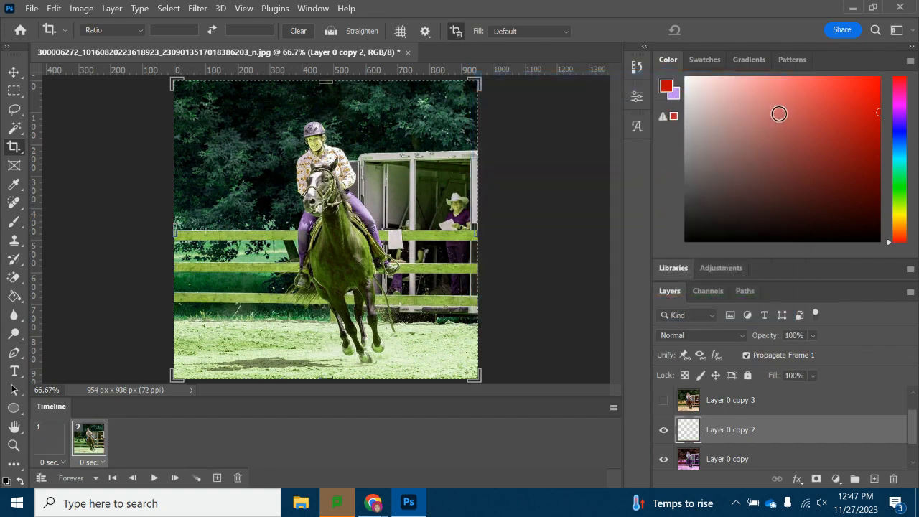
Show Layer 0 copy 3 and shift its hue to -180 with Hue/Saturation.
{"action": "left_click", "coordinate": [664, 401]}
{"action": "left_click", "coordinate": [747, 404]}
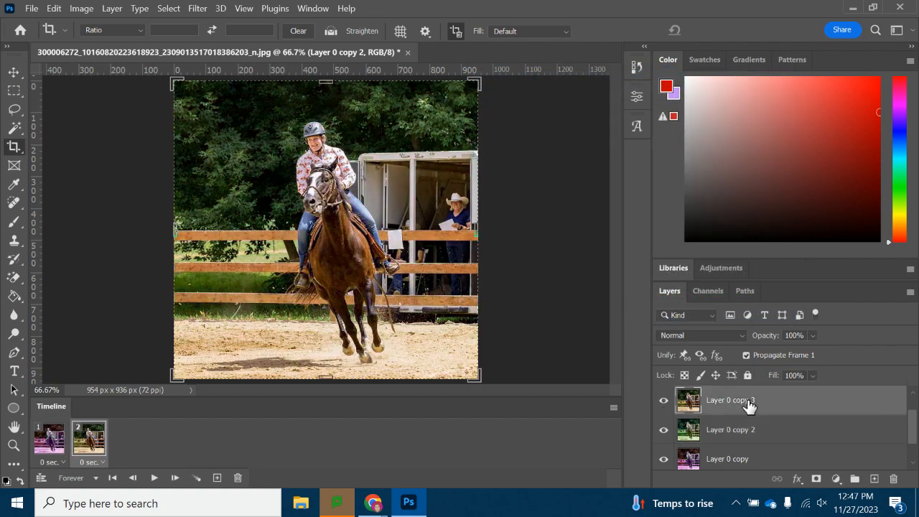
{"action": "left_click", "coordinate": [82, 8]}
{"action": "mouse_move", "coordinate": [127, 45]}
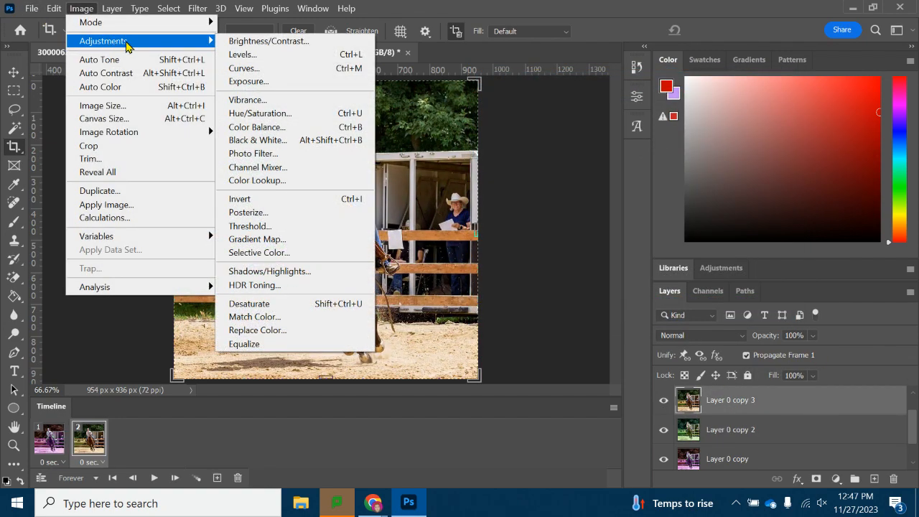
{"action": "left_click", "coordinate": [338, 113]}
{"action": "left_click_drag", "start_coordinate": [602, 180], "coordinate": [525, 185]}
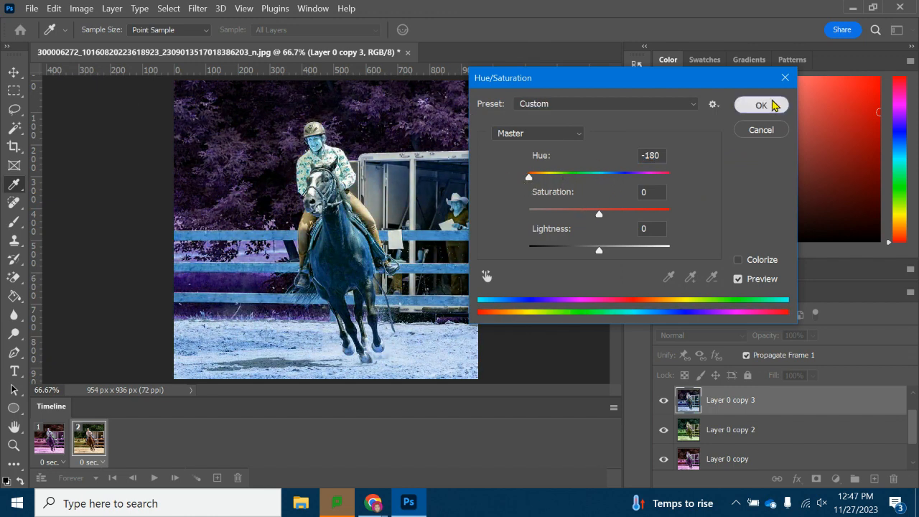
{"action": "left_click", "coordinate": [773, 104]}
Show Layer 0 copy 4 and set its hue to -75 and saturation to +70 with Hue/Saturation.
{"action": "scroll", "coordinate": [762, 405], "scroll_direction": "up", "scroll_amount": 1}
{"action": "left_click", "coordinate": [663, 401]}
{"action": "left_click", "coordinate": [711, 406]}
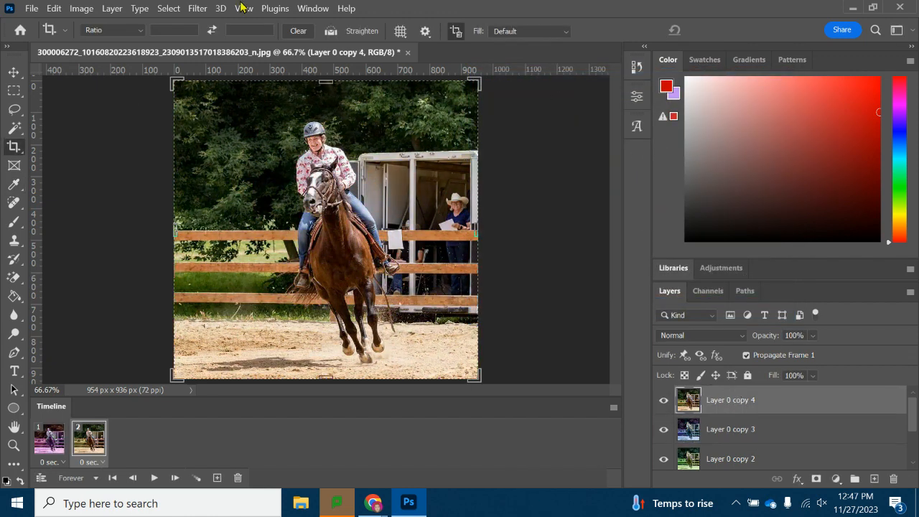
{"action": "left_click", "coordinate": [81, 8]}
{"action": "mouse_move", "coordinate": [133, 47]}
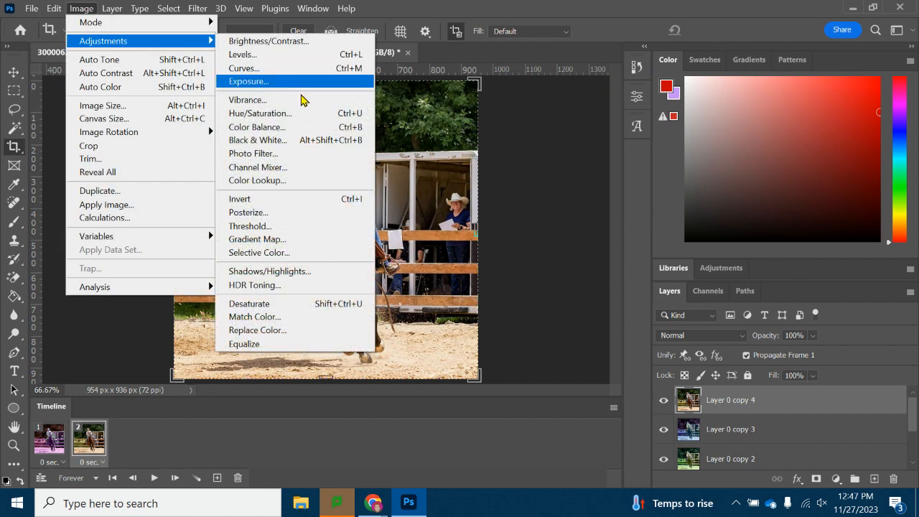
{"action": "left_click", "coordinate": [294, 116]}
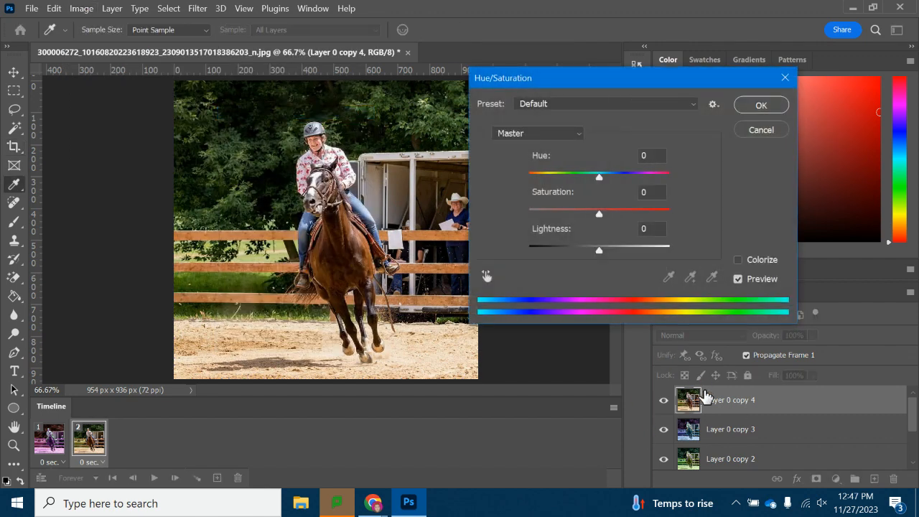
{"action": "left_click_drag", "start_coordinate": [601, 177], "coordinate": [560, 178]}
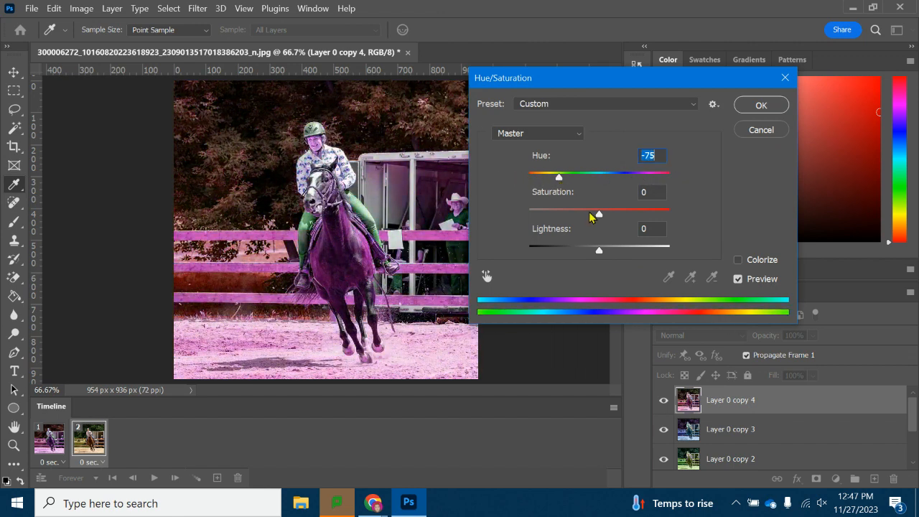
{"action": "left_click_drag", "start_coordinate": [602, 219], "coordinate": [649, 215]}
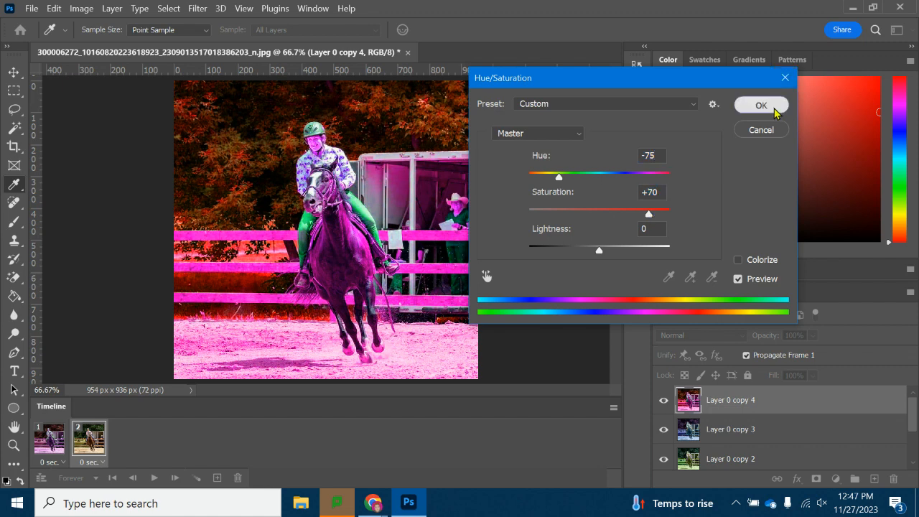
{"action": "left_click", "coordinate": [761, 106]}
{"action": "key", "text": "c"}
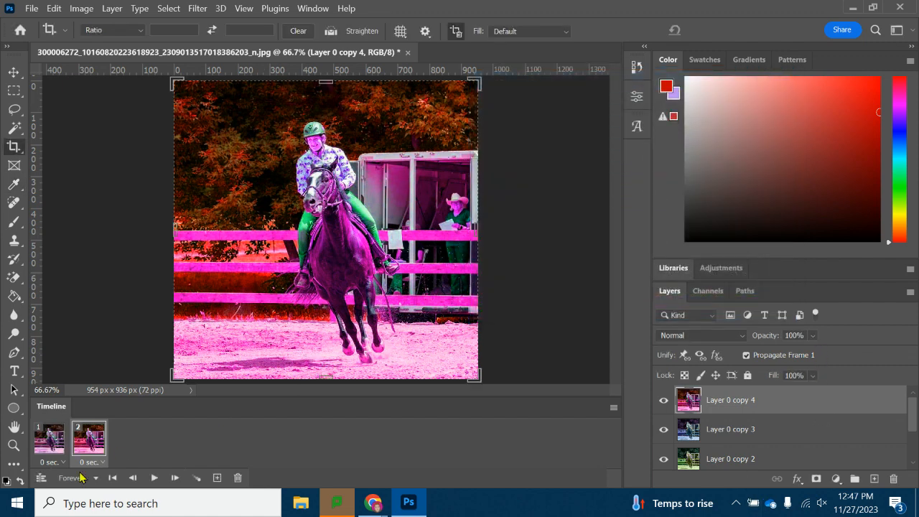
In frame 1, hide Layer 0 copy so only the original Layer 0 photo shows.
{"action": "left_click", "coordinate": [50, 447]}
{"action": "left_click", "coordinate": [82, 441]}
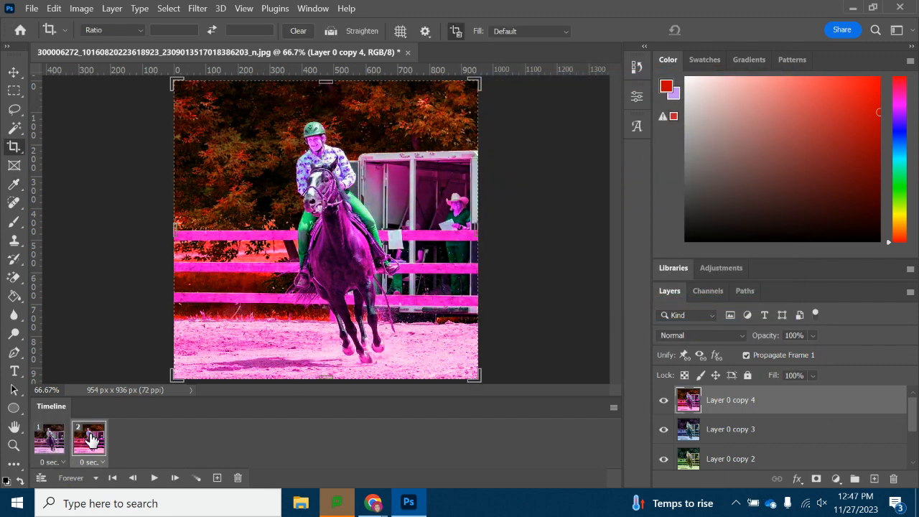
{"action": "left_click", "coordinate": [38, 435]}
{"action": "scroll", "coordinate": [681, 424], "scroll_direction": "down", "scroll_amount": 3}
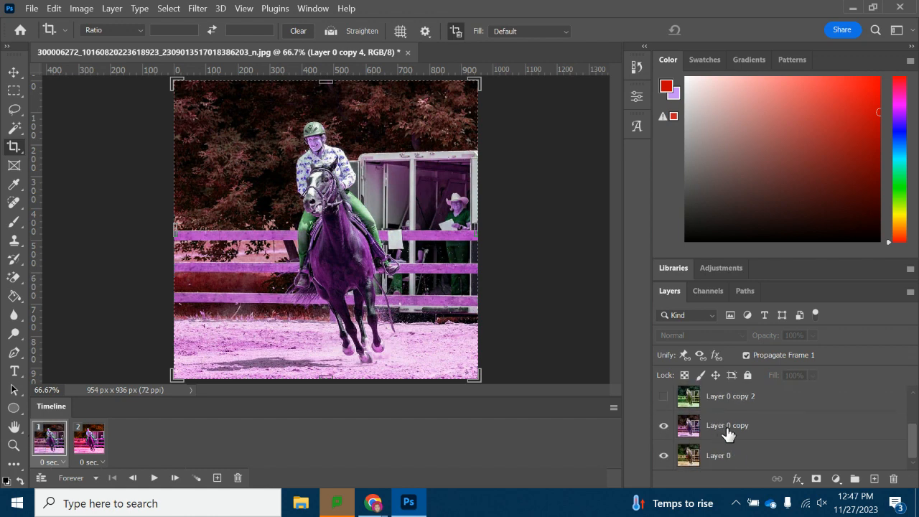
{"action": "left_click", "coordinate": [664, 426]}
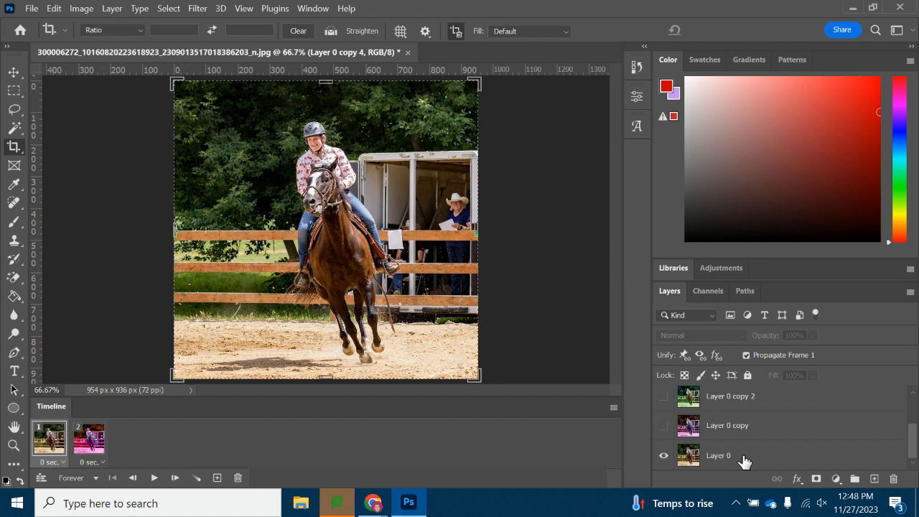
In frame 2, hide Layer 0 copy 4 and show Layer 0 copy instead.
{"action": "left_click", "coordinate": [89, 439]}
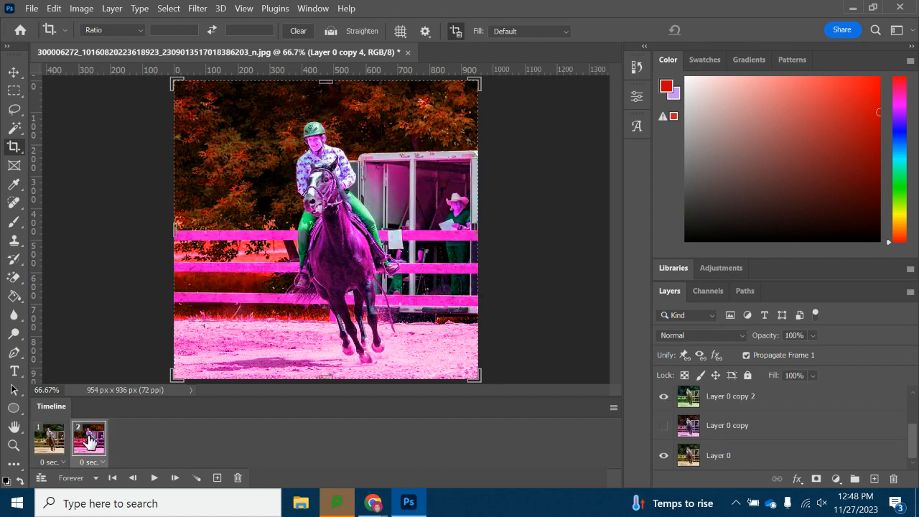
{"action": "scroll", "coordinate": [702, 416], "scroll_direction": "up", "scroll_amount": 2}
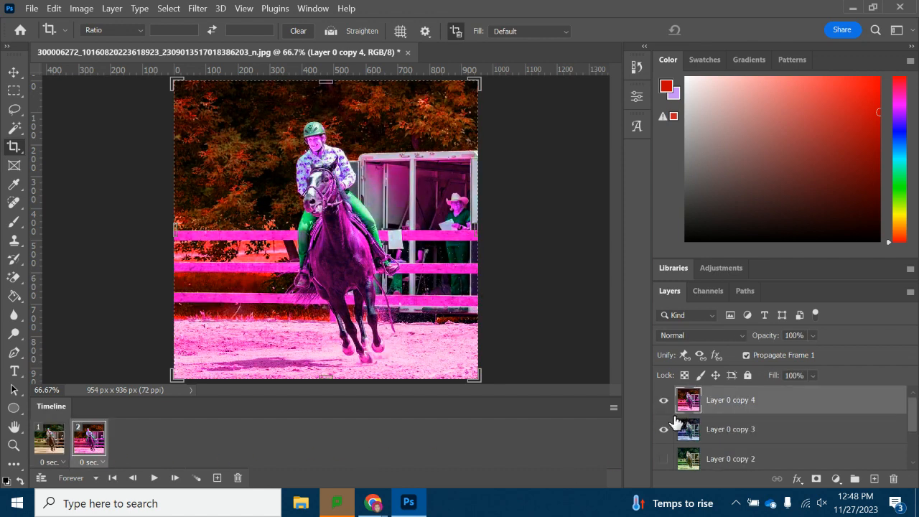
{"action": "left_click", "coordinate": [663, 401]}
{"action": "scroll", "coordinate": [748, 435], "scroll_direction": "down", "scroll_amount": 2}
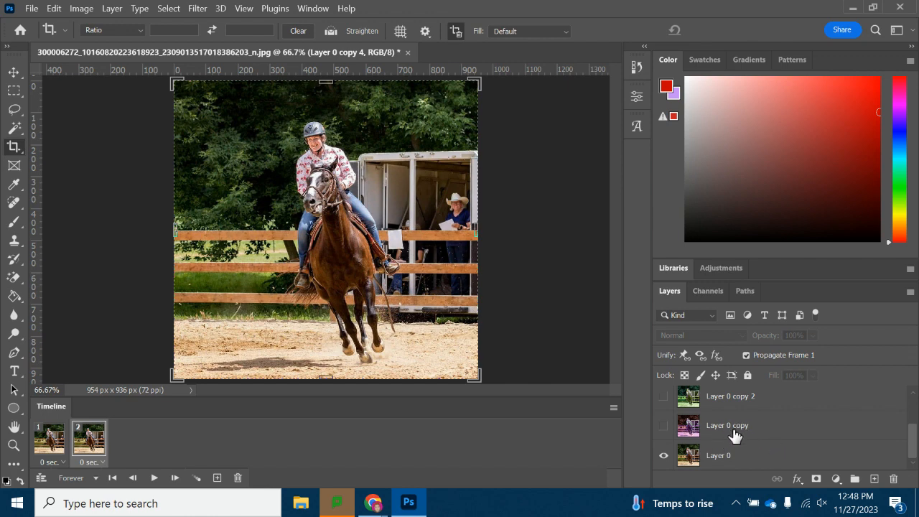
{"action": "left_click", "coordinate": [664, 428]}
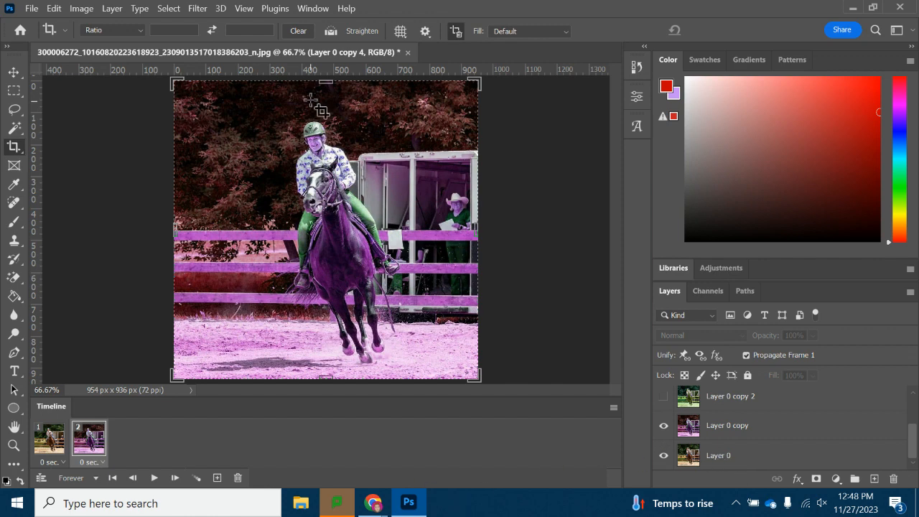
Add frames 3 and 4, making Layer 0 copy 2 and Layer 0 copy 3 visible in them respectively.
{"action": "left_click", "coordinate": [217, 479]}
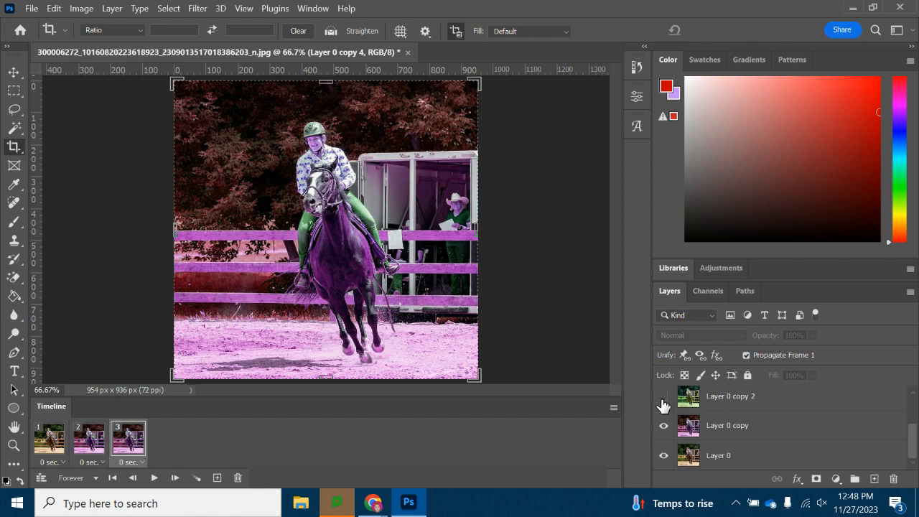
{"action": "left_click", "coordinate": [663, 398]}
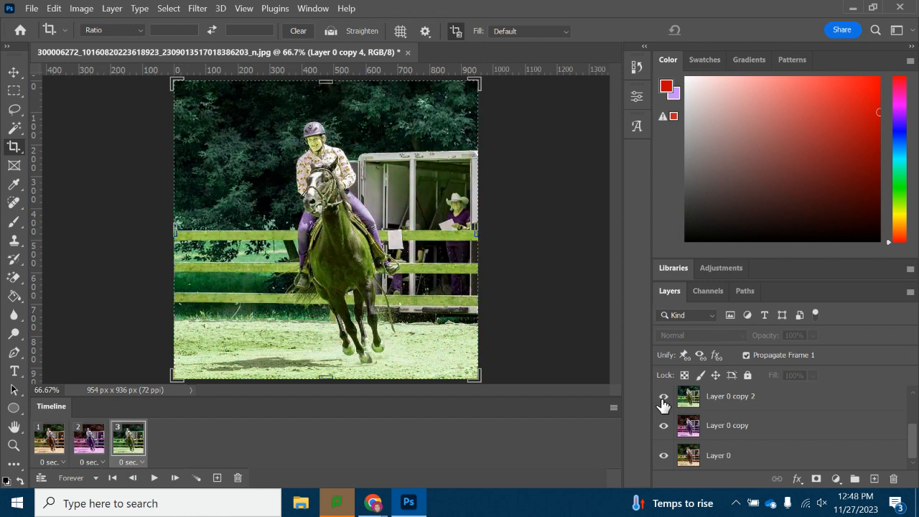
{"action": "left_click", "coordinate": [217, 479]}
{"action": "scroll", "coordinate": [718, 431], "scroll_direction": "up", "scroll_amount": 1}
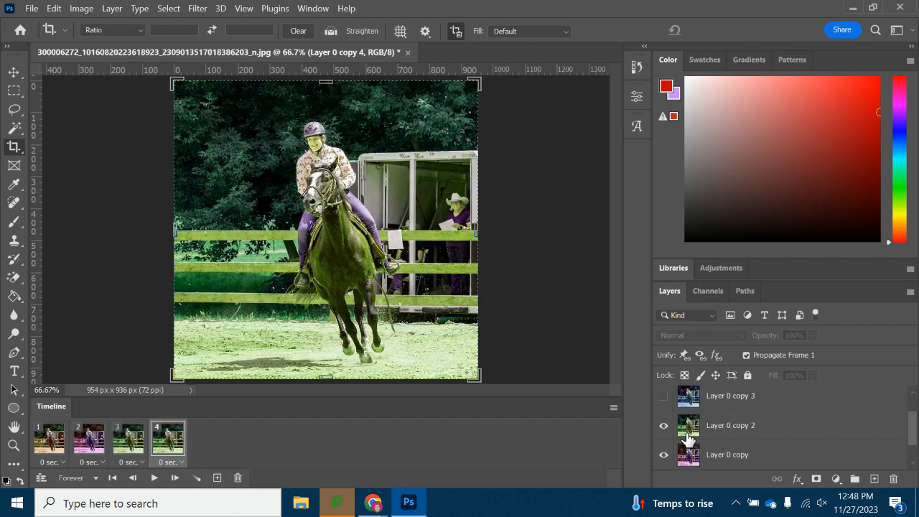
{"action": "left_click", "coordinate": [663, 397]}
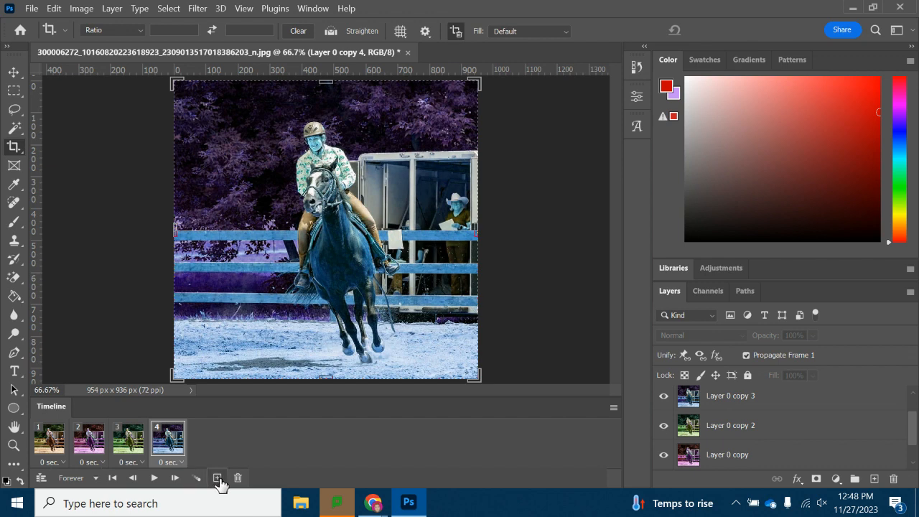
Add frame 5 and make Layer 0 copy 4 visible in it.
{"action": "left_click", "coordinate": [217, 479]}
{"action": "scroll", "coordinate": [749, 431], "scroll_direction": "up", "scroll_amount": 1}
{"action": "left_click", "coordinate": [662, 398]}
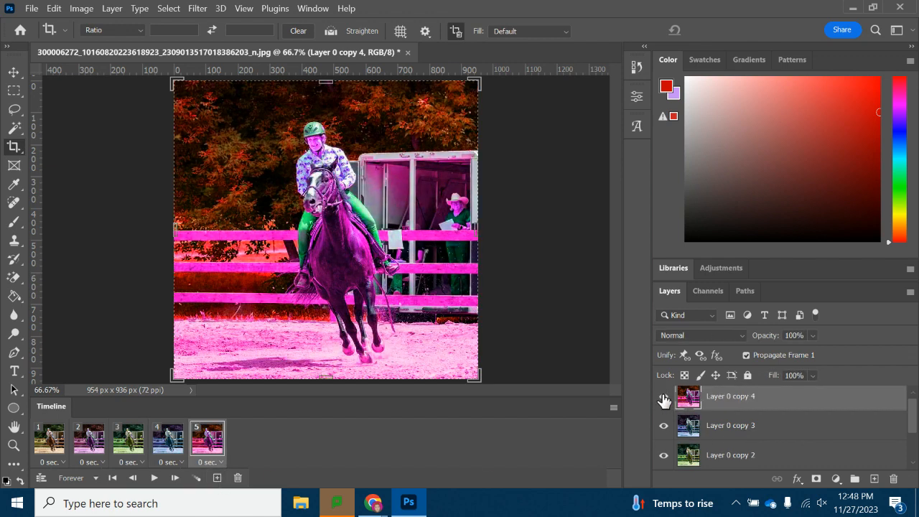
Play and stop the animation to preview the color cycle.
{"action": "left_click", "coordinate": [153, 478]}
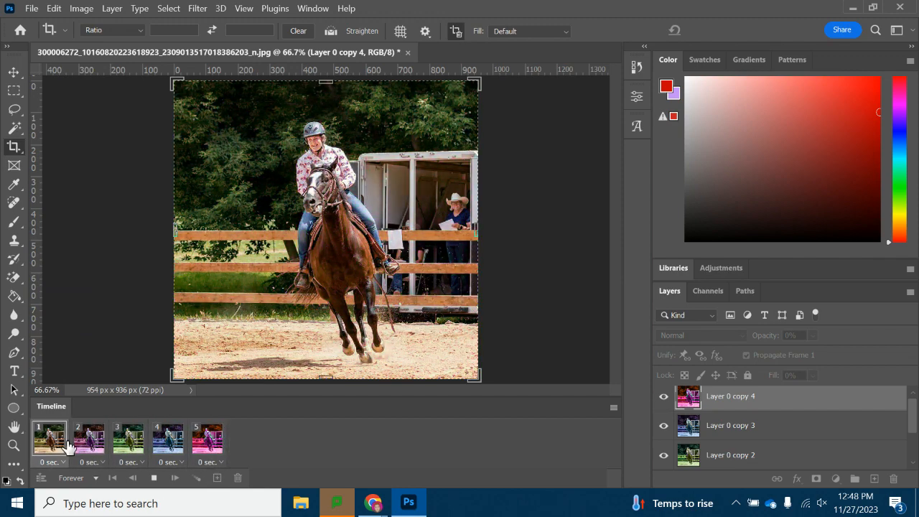
{"action": "left_click", "coordinate": [154, 477]}
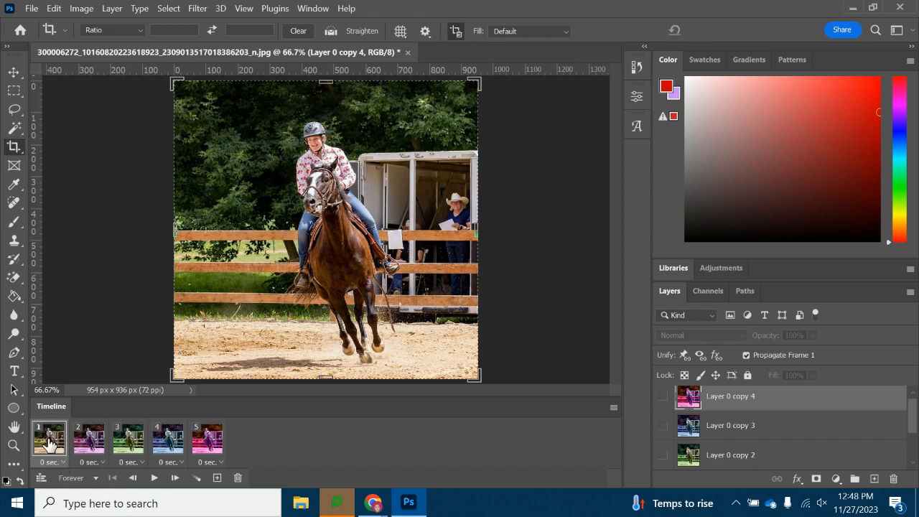
Select all five frames and set their delay to 0.5 seconds.
{"action": "left_click", "coordinate": [211, 440], "text": "shift"}
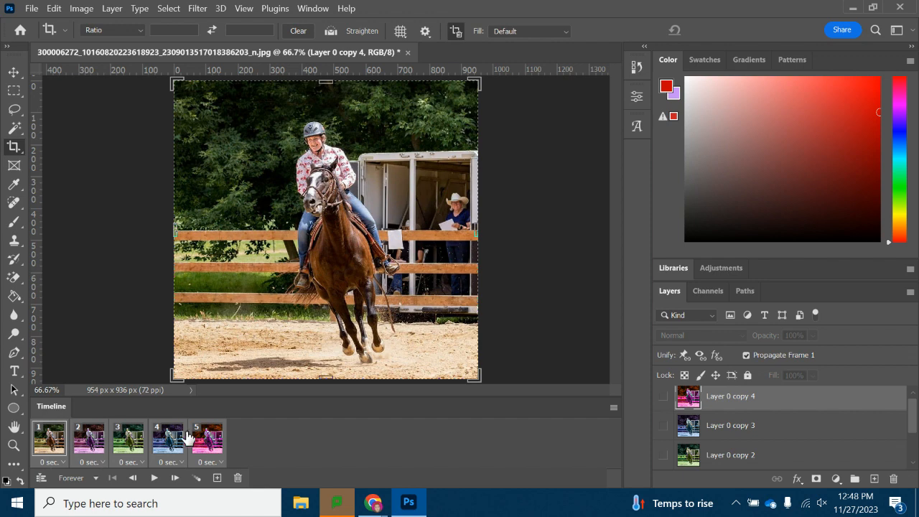
{"action": "left_click", "coordinate": [219, 462]}
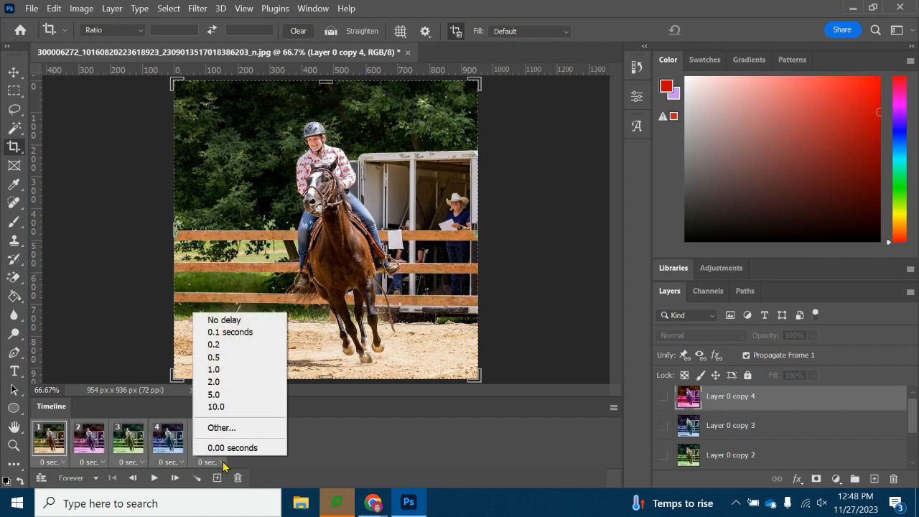
{"action": "left_click", "coordinate": [216, 356]}
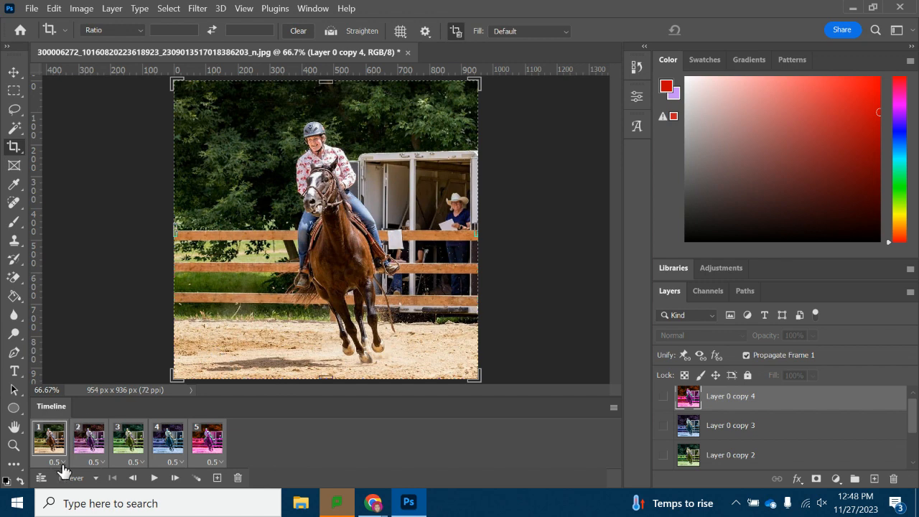
Play the animation again to check the new frame timing.
{"action": "left_click", "coordinate": [153, 478]}
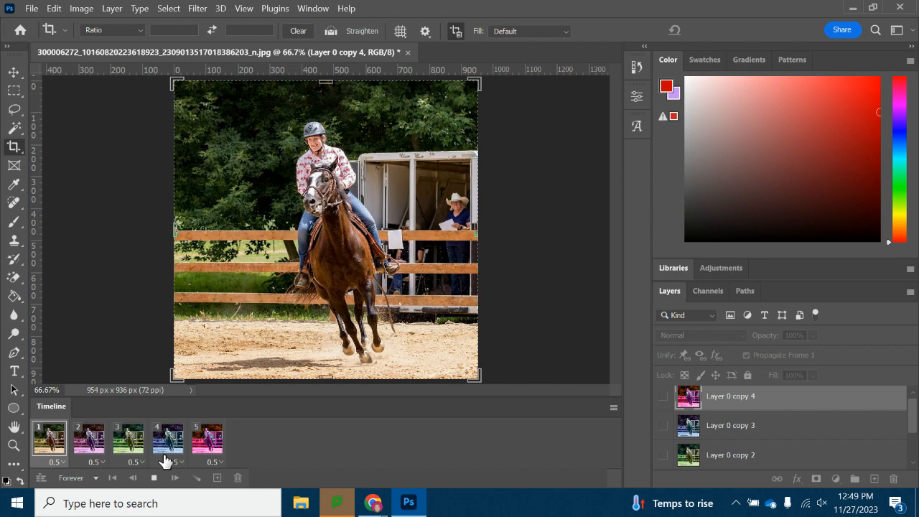
{"action": "left_click", "coordinate": [153, 477]}
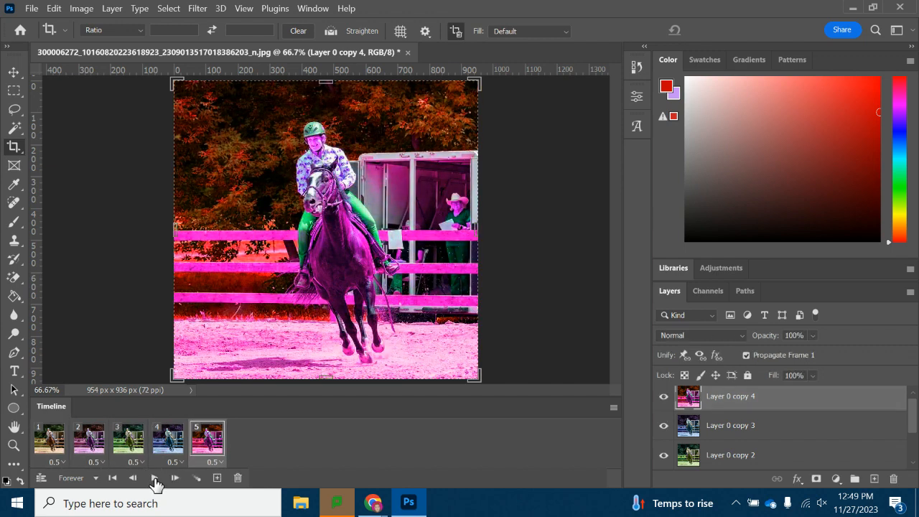
Set the delay of all frames to No delay.
{"action": "left_click", "coordinate": [46, 449]}
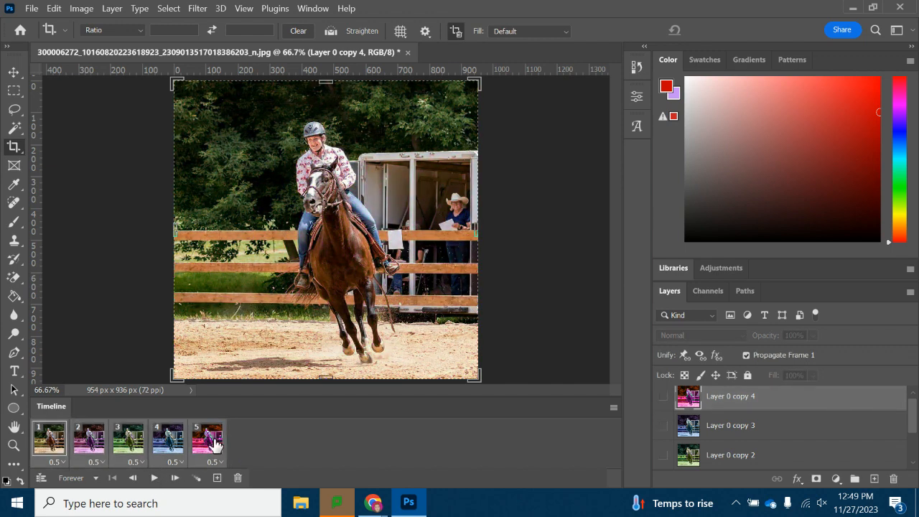
{"action": "left_click", "coordinate": [216, 463]}
{"action": "left_click", "coordinate": [224, 320]}
Play and stop the animation to review it without delay.
{"action": "left_click", "coordinate": [152, 477]}
{"action": "left_click", "coordinate": [152, 478]}
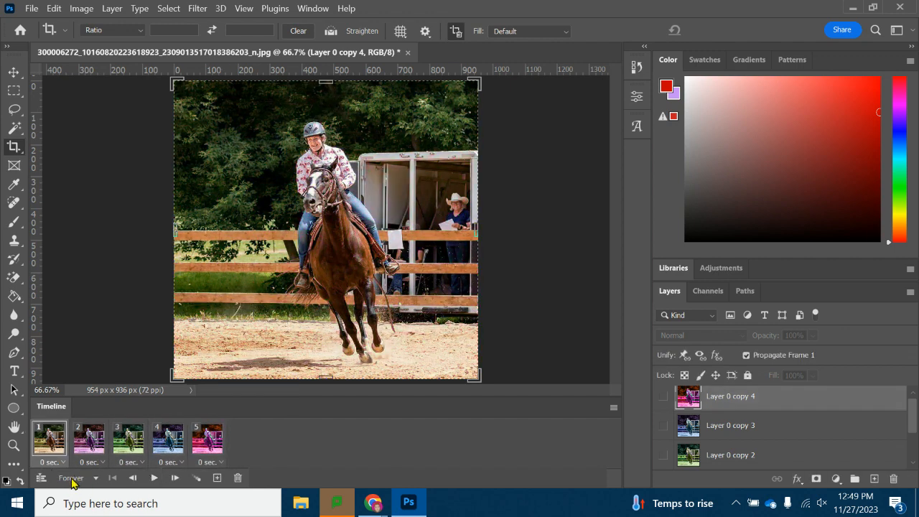
{"action": "left_click", "coordinate": [154, 478]}
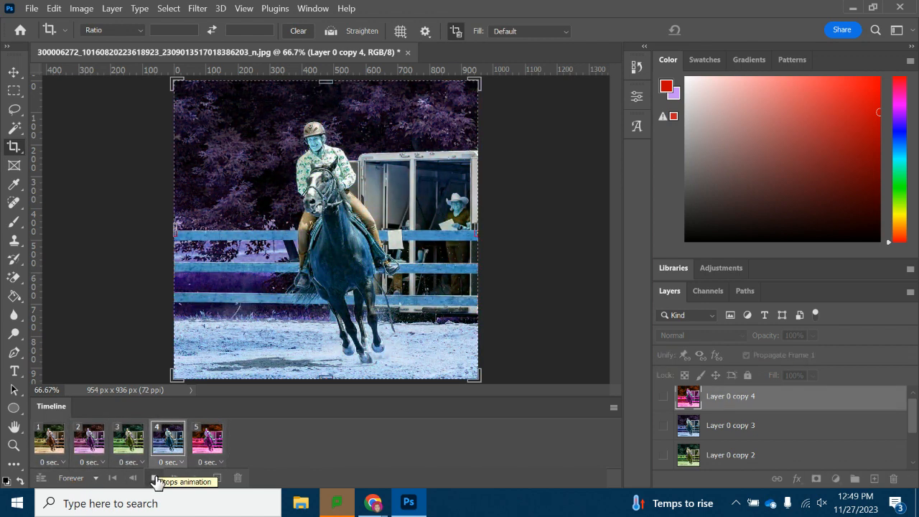
{"action": "left_click", "coordinate": [154, 478]}
Export the animation as a GIF to the Desktop with Save for Web (Legacy).
{"action": "left_click", "coordinate": [31, 9]}
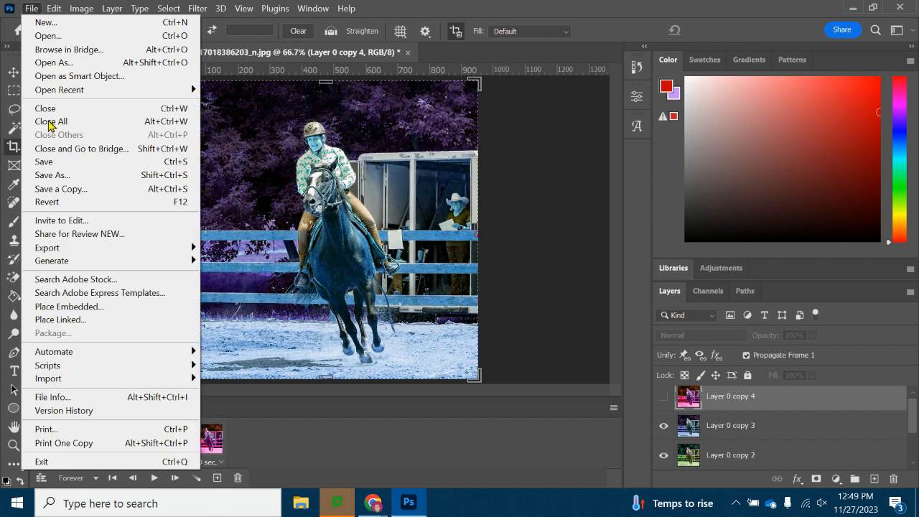
{"action": "mouse_move", "coordinate": [88, 251]}
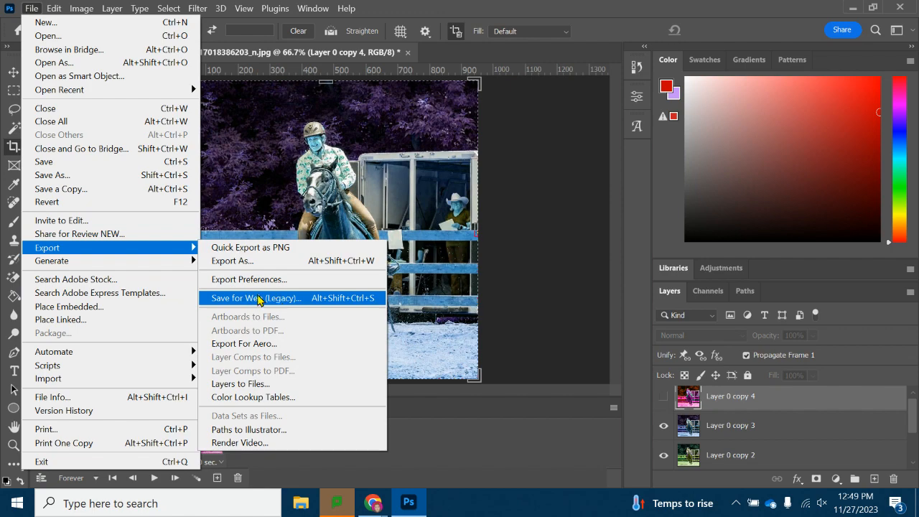
{"action": "left_click", "coordinate": [257, 300]}
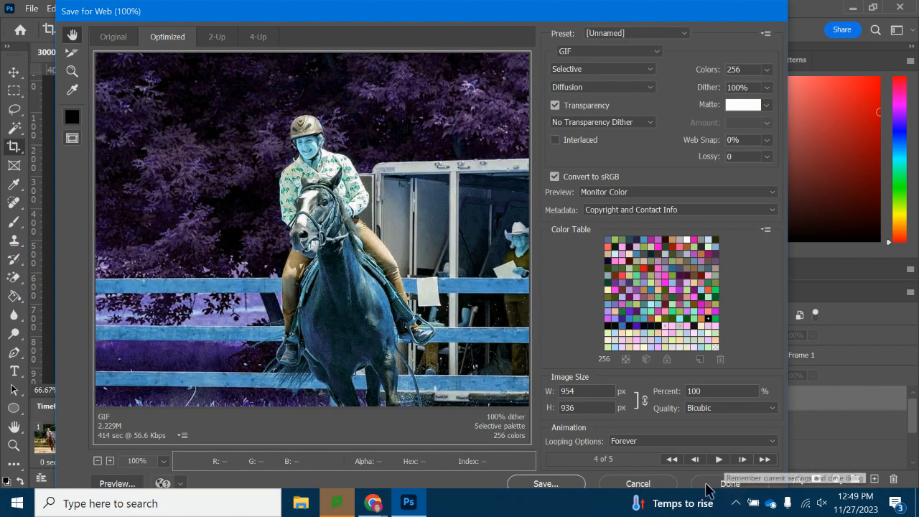
{"action": "left_click", "coordinate": [544, 483]}
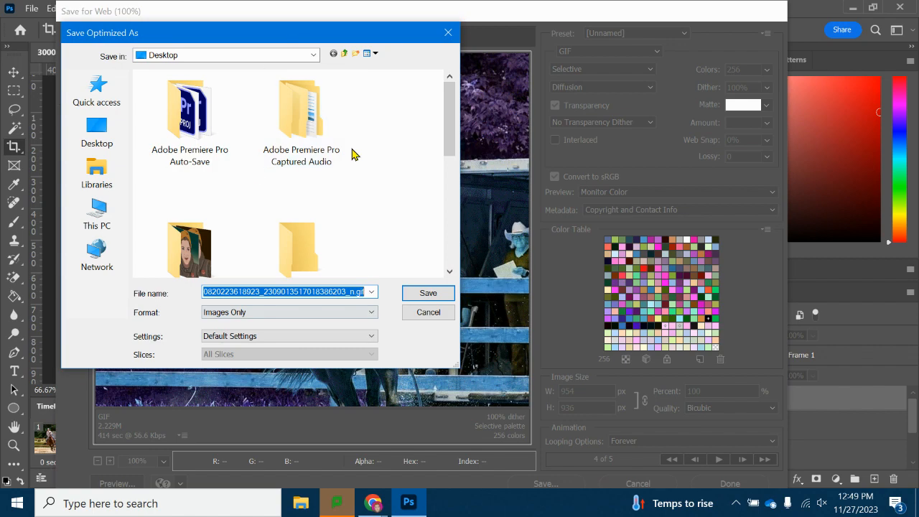
{"action": "left_click", "coordinate": [97, 137]}
{"action": "left_click", "coordinate": [428, 293]}
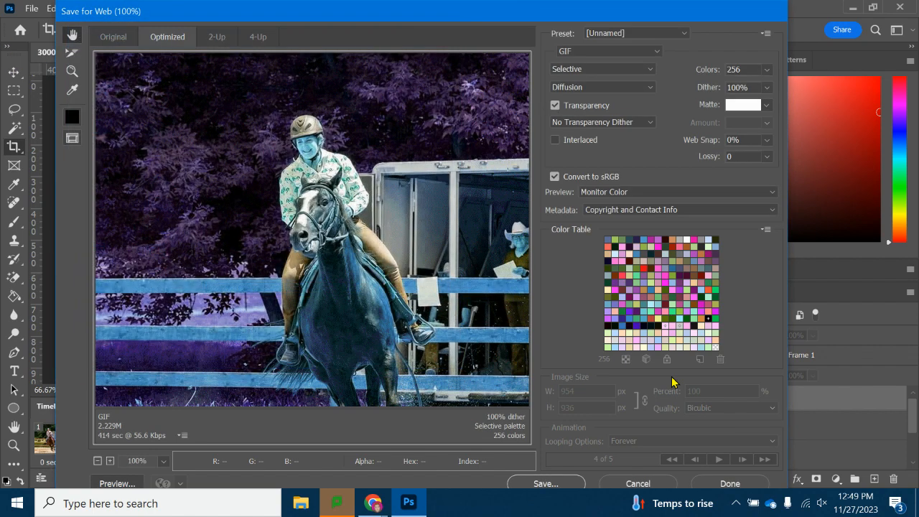
Close the export dialog and preview the exported horse GIF from the Desktop in the Windows photo viewer.
{"action": "left_click", "coordinate": [740, 486]}
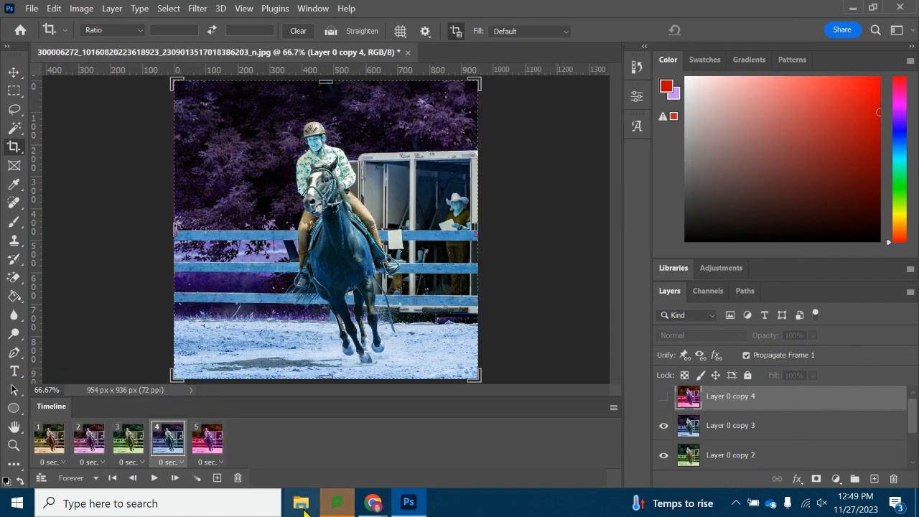
{"action": "left_click", "coordinate": [300, 505]}
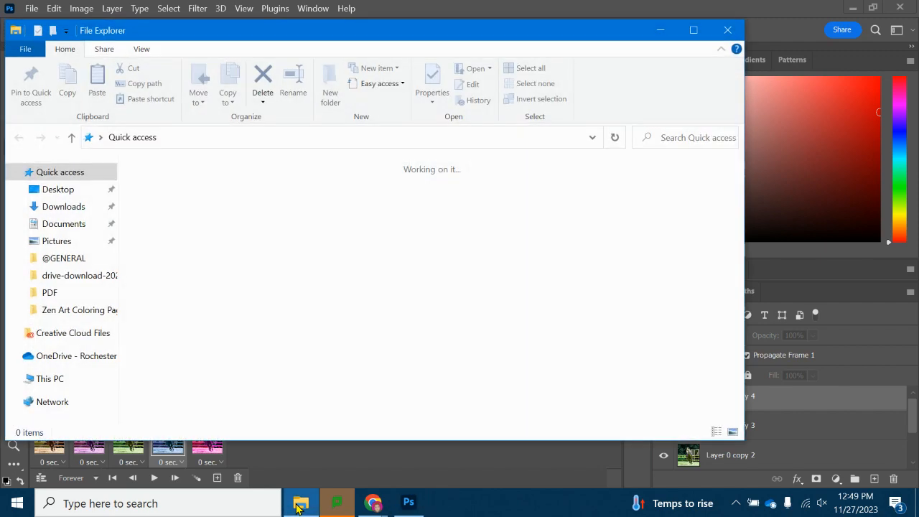
{"action": "left_click", "coordinate": [58, 189]}
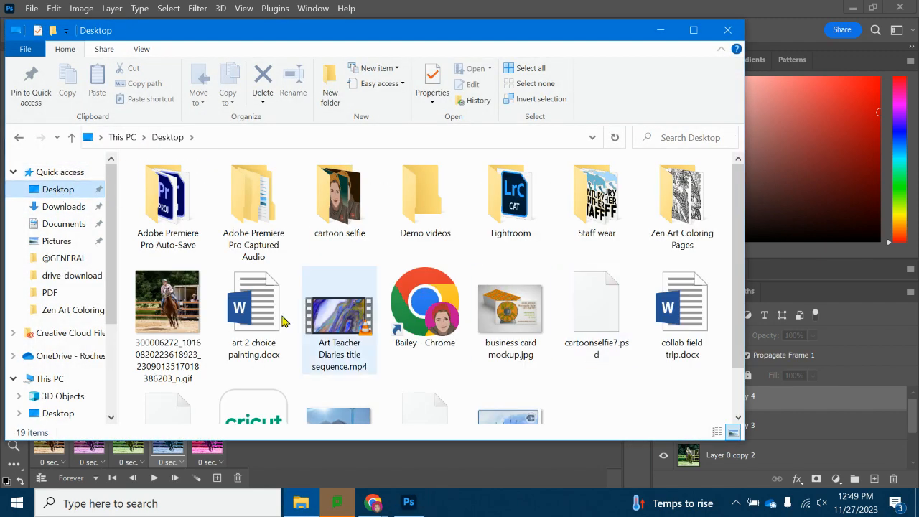
{"action": "double_click", "coordinate": [170, 325]}
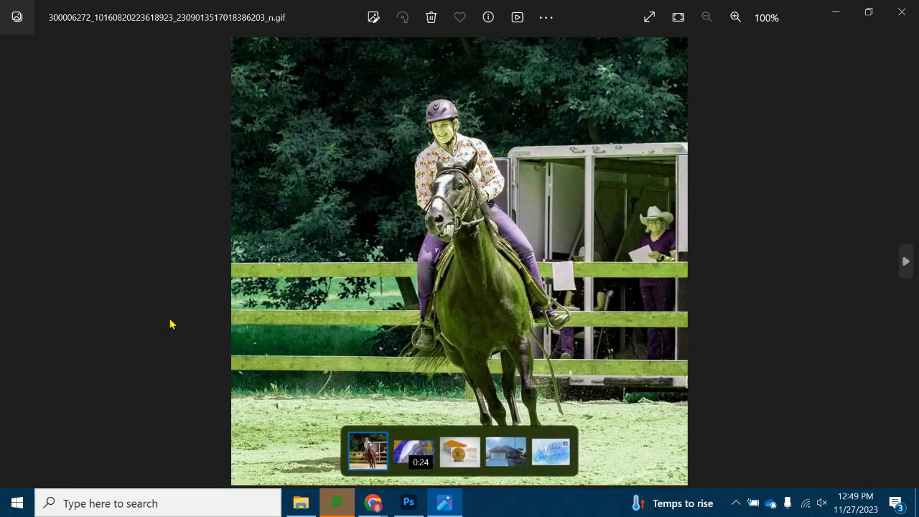
{"action": "left_click", "coordinate": [911, 7]}
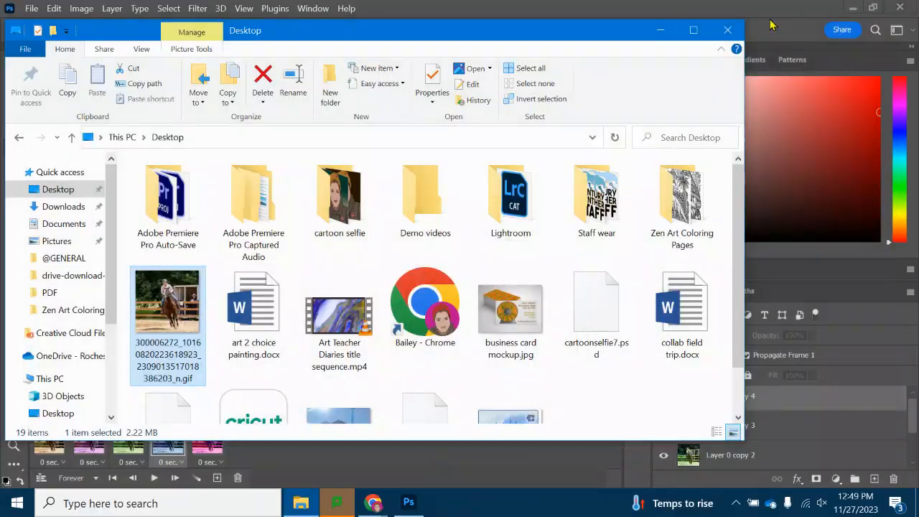
{"action": "left_click", "coordinate": [734, 29]}
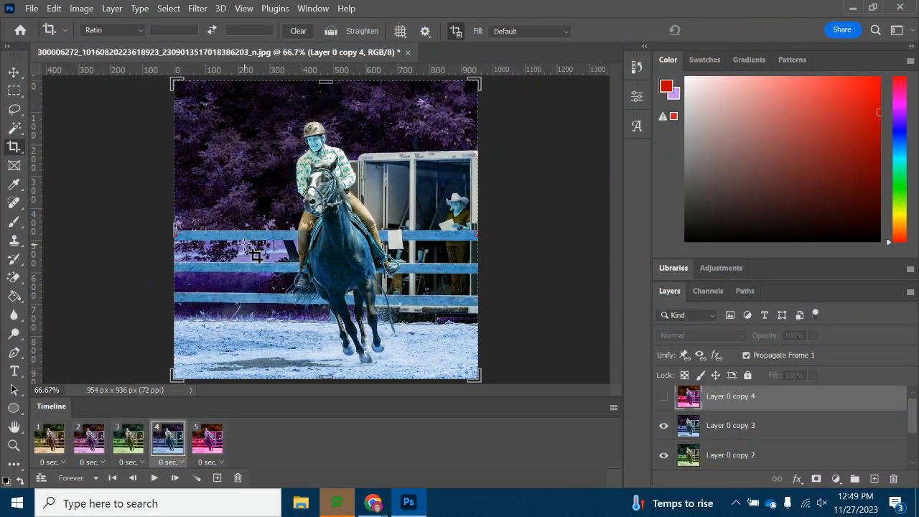
Resize the image to 7 inches wide with Image Size, keeping the proportions linked.
{"action": "left_click", "coordinate": [89, 10]}
{"action": "left_click", "coordinate": [105, 108]}
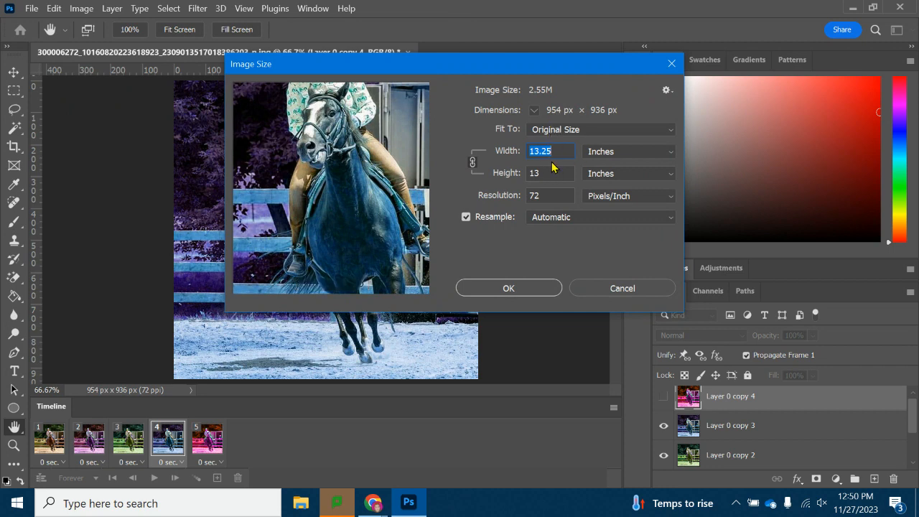
{"action": "type", "text": "7"}
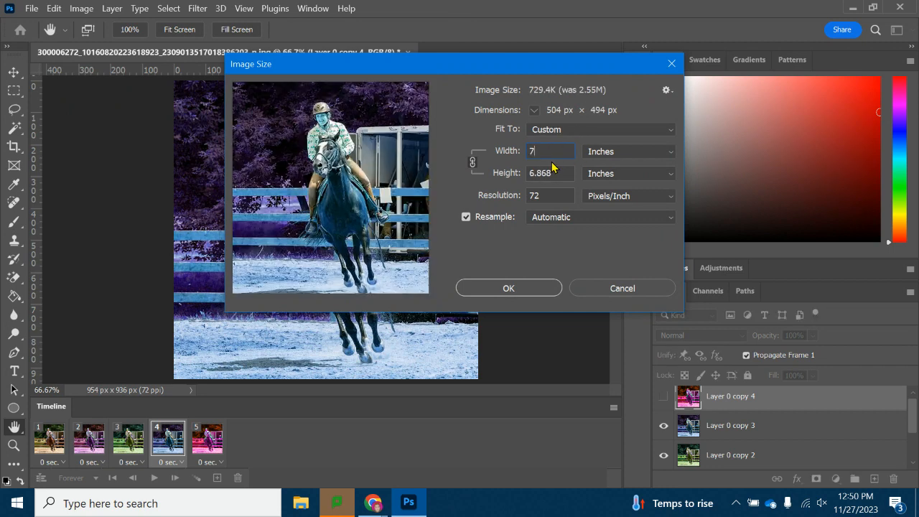
{"action": "left_click", "coordinate": [508, 288]}
{"action": "key", "text": "c"}
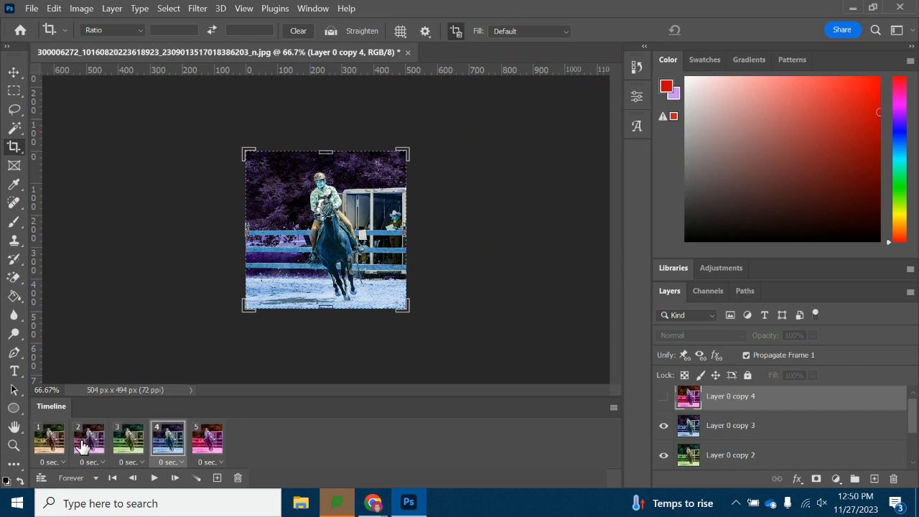
Step through the five timeline frames to review each hue variation.
{"action": "left_click", "coordinate": [49, 438]}
{"action": "left_click", "coordinate": [88, 438]}
{"action": "left_click", "coordinate": [128, 438]}
{"action": "left_click", "coordinate": [167, 438]}
{"action": "left_click", "coordinate": [217, 435]}
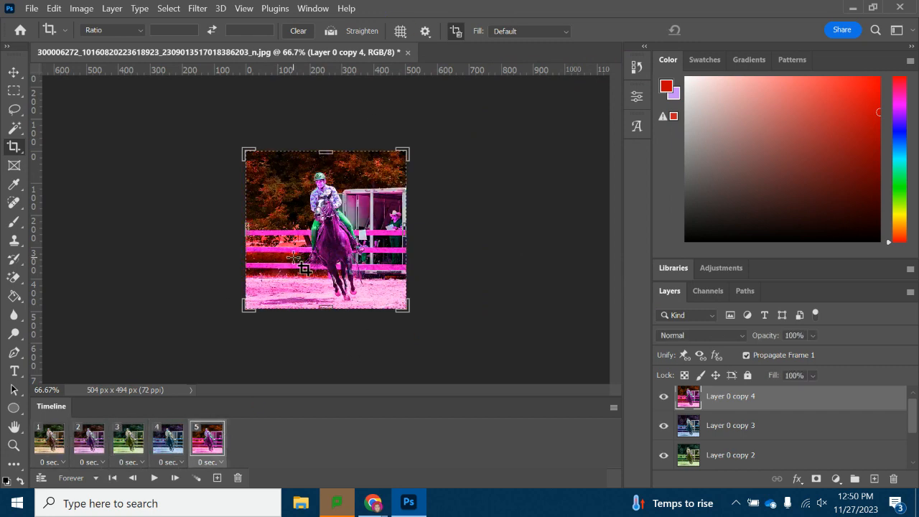
{"action": "left_click", "coordinate": [31, 10]}
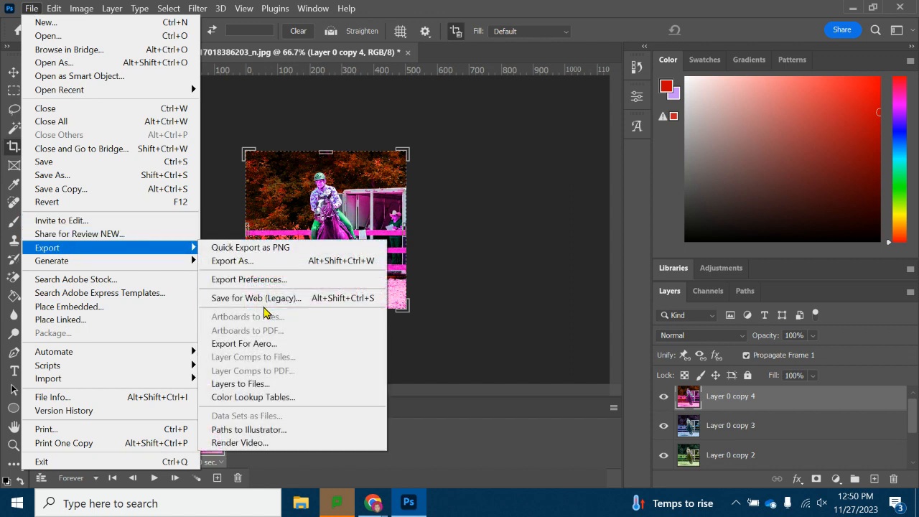
{"action": "left_click", "coordinate": [31, 10]}
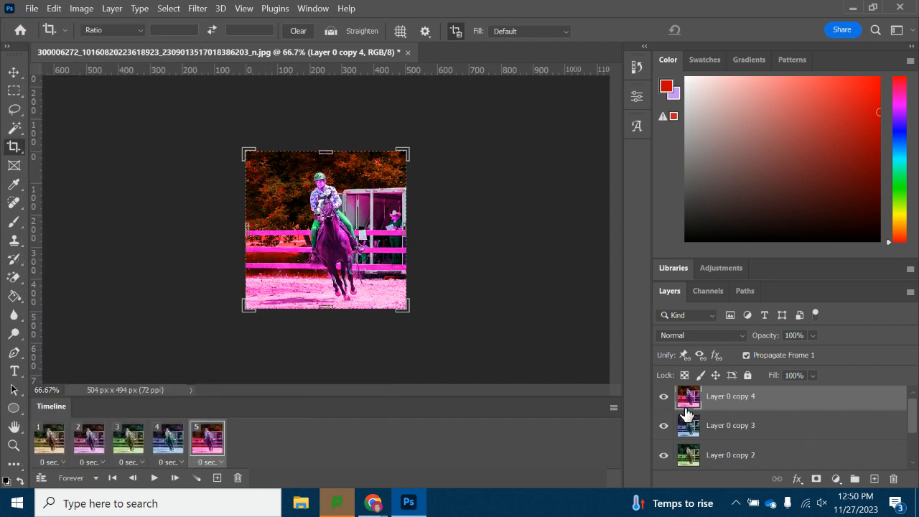
Set frame 5 to show only the original Layer 0 by hiding the copied layers.
{"action": "left_click", "coordinate": [656, 404]}
{"action": "left_click", "coordinate": [664, 429]}
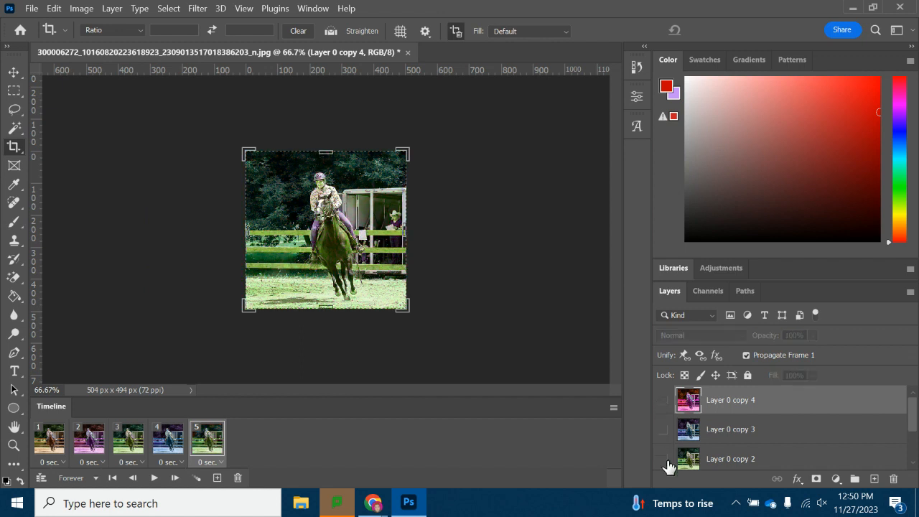
{"action": "left_click", "coordinate": [663, 458]}
{"action": "scroll", "coordinate": [751, 443], "scroll_direction": "down", "scroll_amount": 2}
{"action": "left_click", "coordinate": [663, 429]}
{"action": "left_click", "coordinate": [663, 459]}
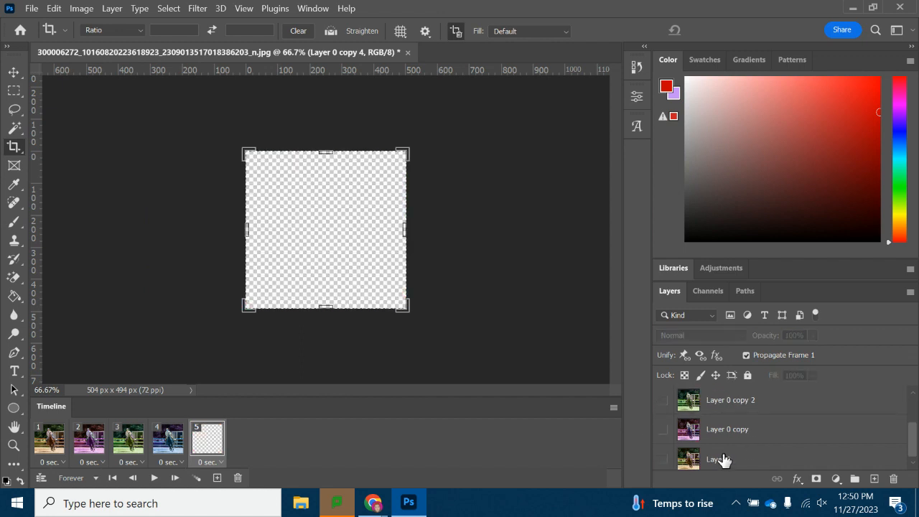
{"action": "left_click", "coordinate": [663, 460]}
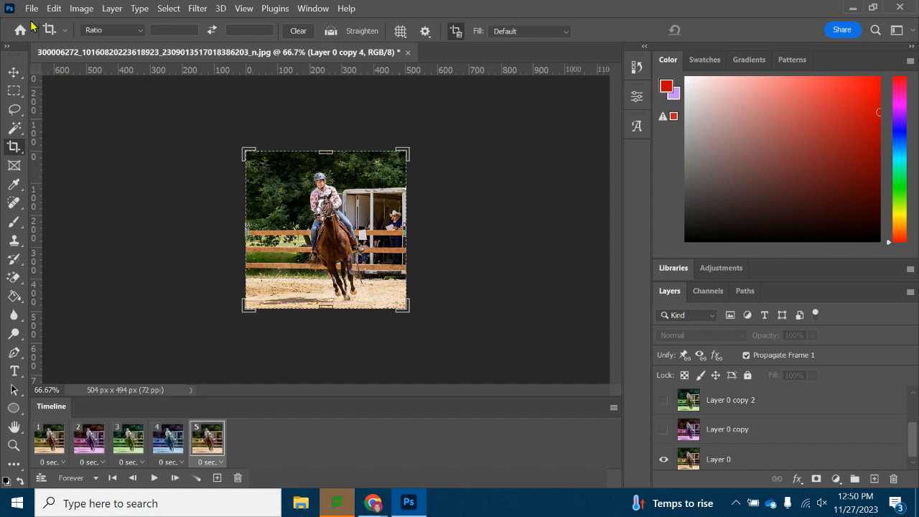
{"action": "left_click", "coordinate": [14, 72]}
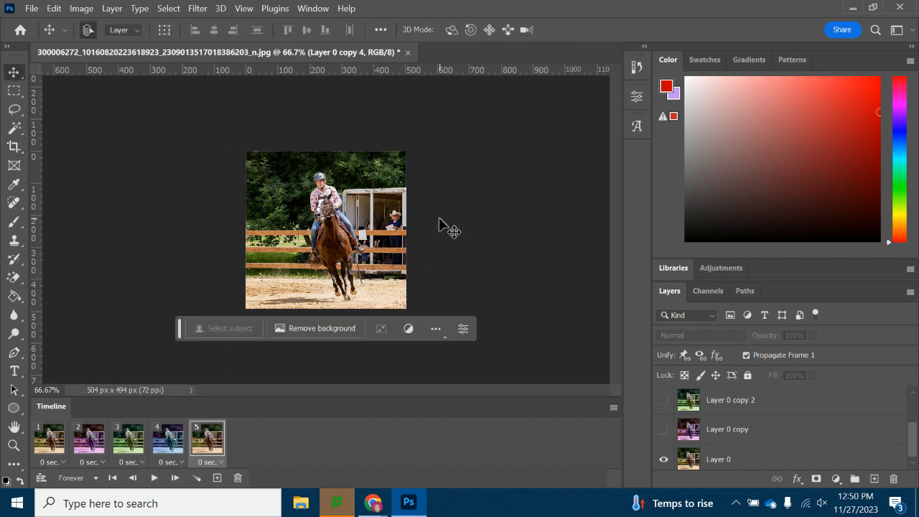
{"action": "left_click", "coordinate": [13, 445]}
{"action": "left_click", "coordinate": [88, 29]}
{"action": "left_click", "coordinate": [337, 222]}
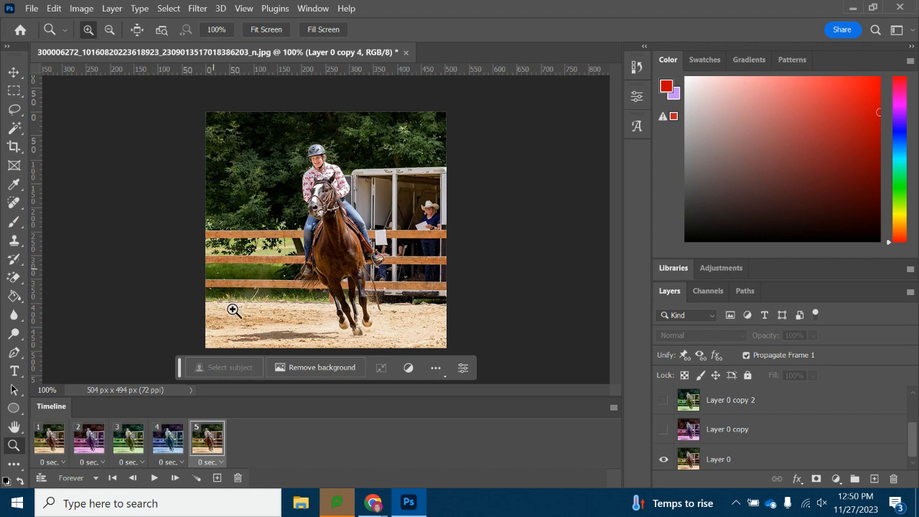
Switch to Chrome and browse the browser profile settings for where to change the profile picture.
{"action": "left_click", "coordinate": [373, 505]}
{"action": "left_click", "coordinate": [365, 442]}
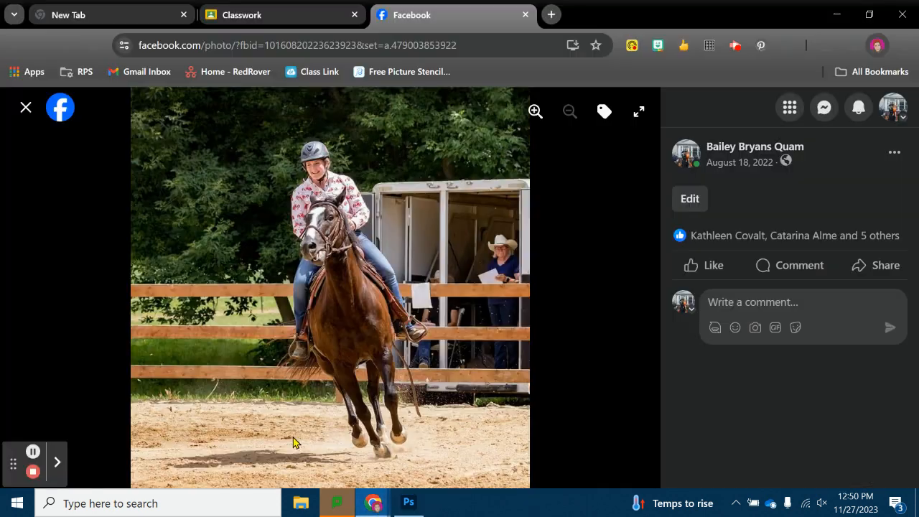
{"action": "left_click", "coordinate": [878, 46]}
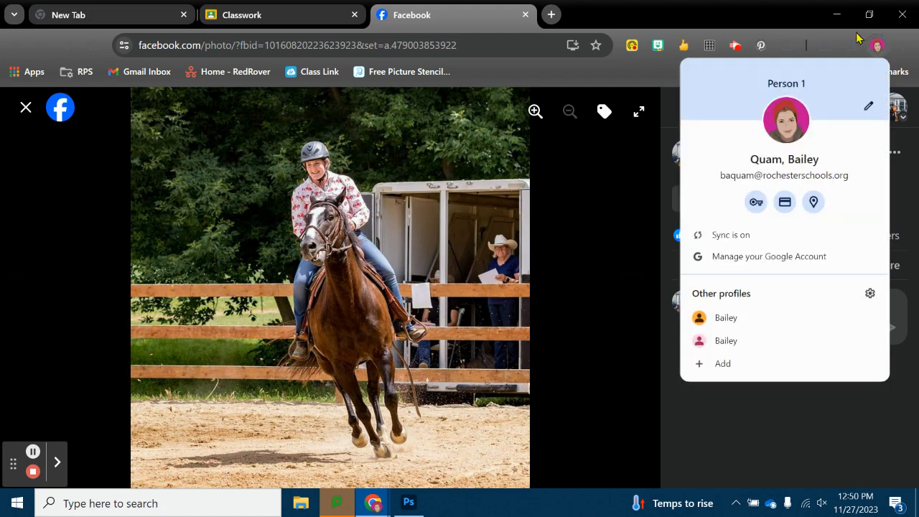
{"action": "left_click", "coordinate": [868, 107]}
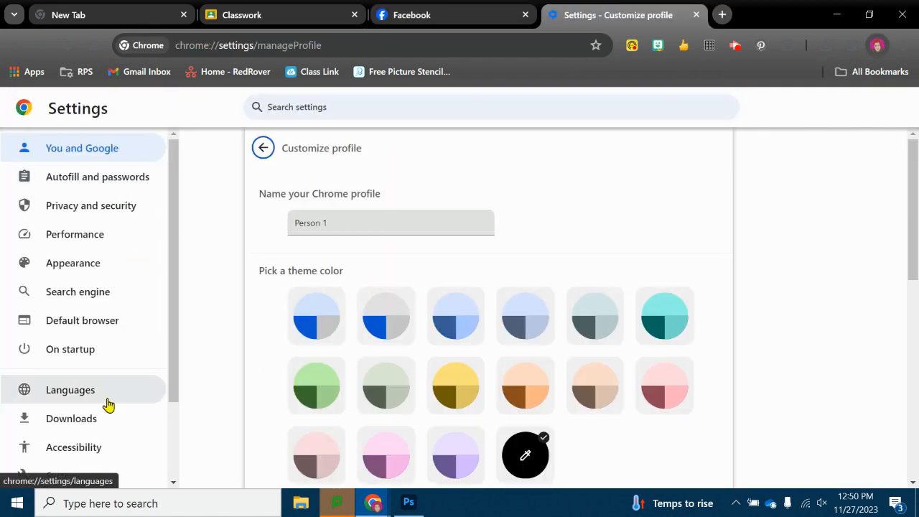
{"action": "left_click", "coordinate": [92, 271]}
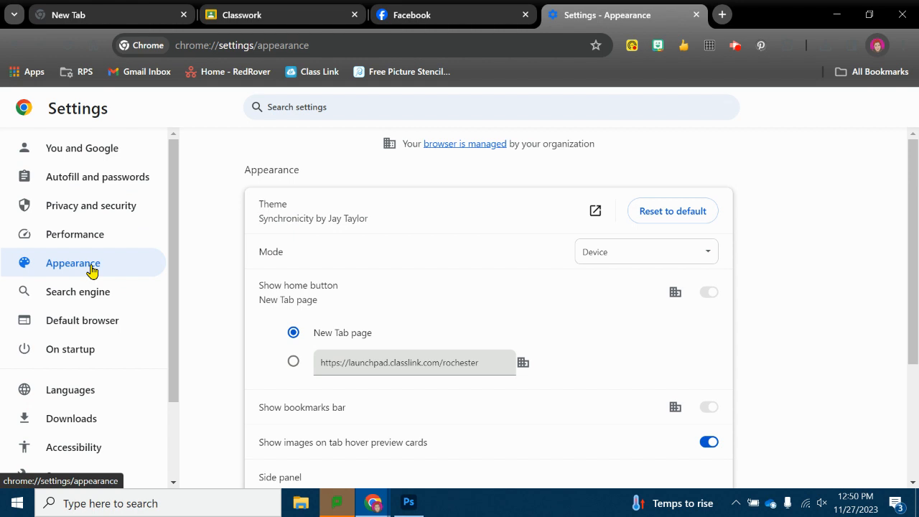
{"action": "scroll", "coordinate": [337, 242], "scroll_direction": "down", "scroll_amount": 3}
{"action": "scroll", "coordinate": [341, 242], "scroll_direction": "up", "scroll_amount": 3}
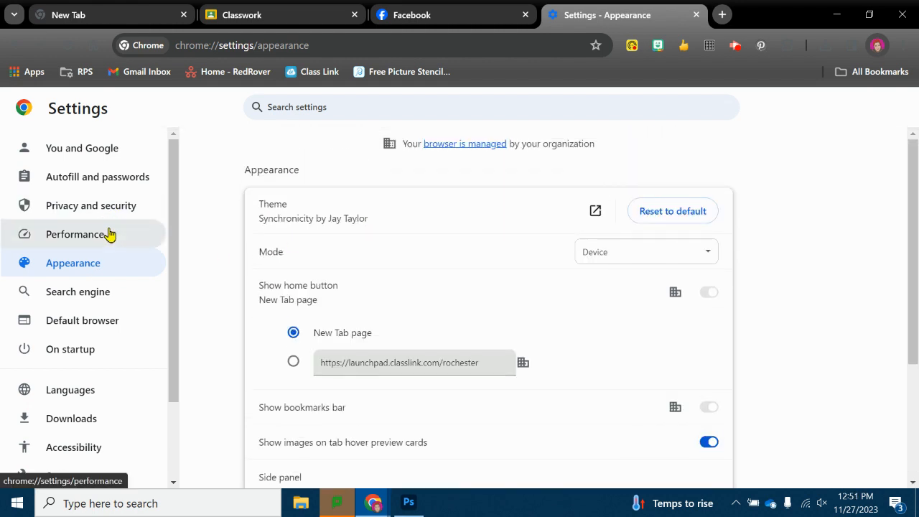
{"action": "scroll", "coordinate": [111, 225], "scroll_direction": "down", "scroll_amount": 3}
{"action": "scroll", "coordinate": [94, 318], "scroll_direction": "up", "scroll_amount": 3}
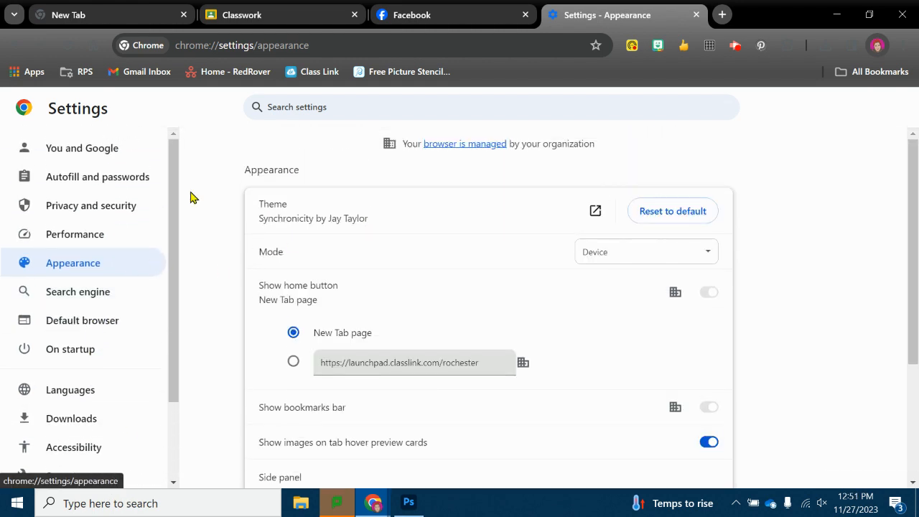
{"action": "left_click", "coordinate": [102, 149]}
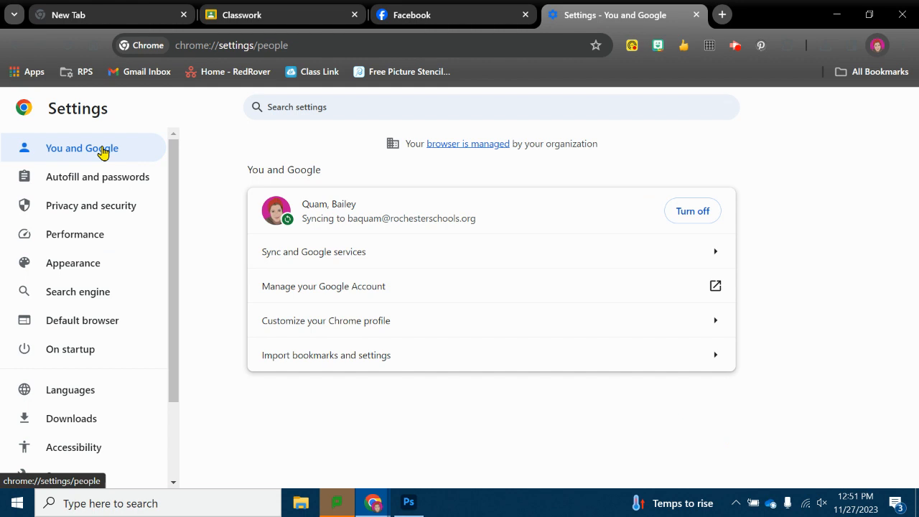
Open the Google Account page and start changing the profile picture with an upload from the computer.
{"action": "left_click", "coordinate": [327, 294]}
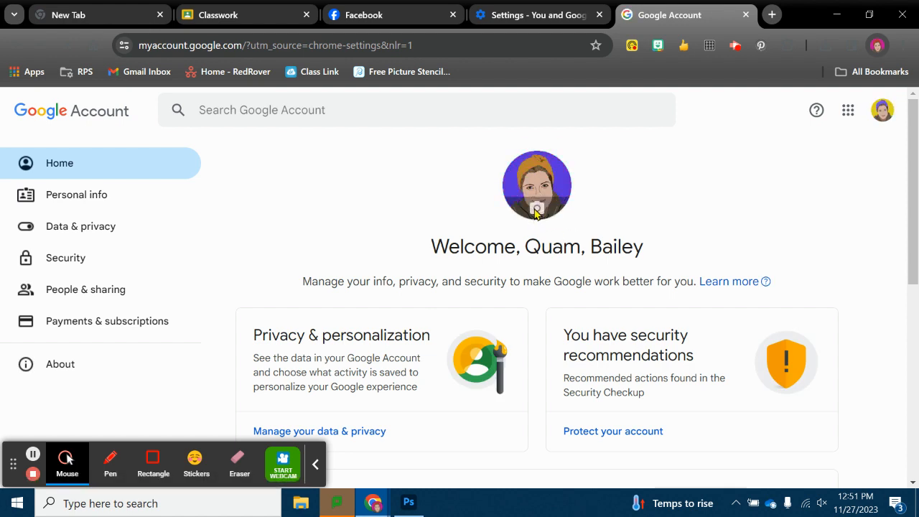
{"action": "left_click", "coordinate": [537, 209]}
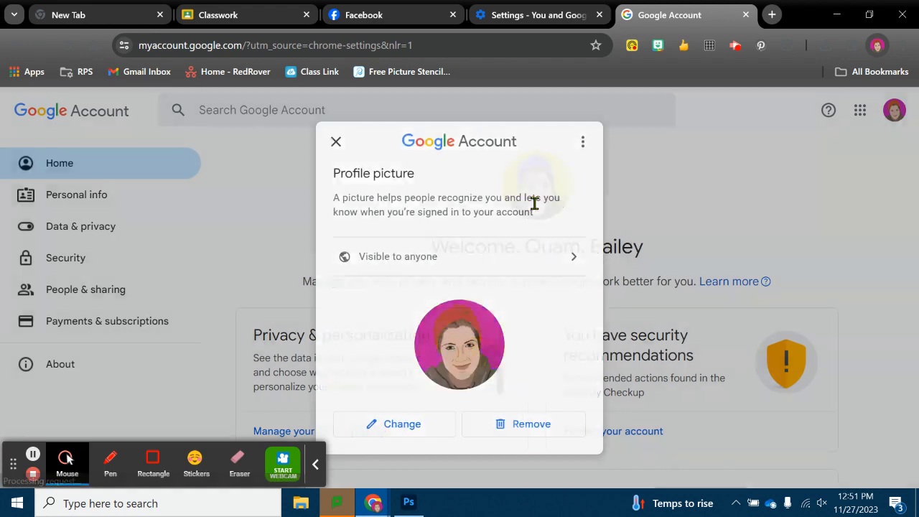
{"action": "left_click", "coordinate": [389, 433]}
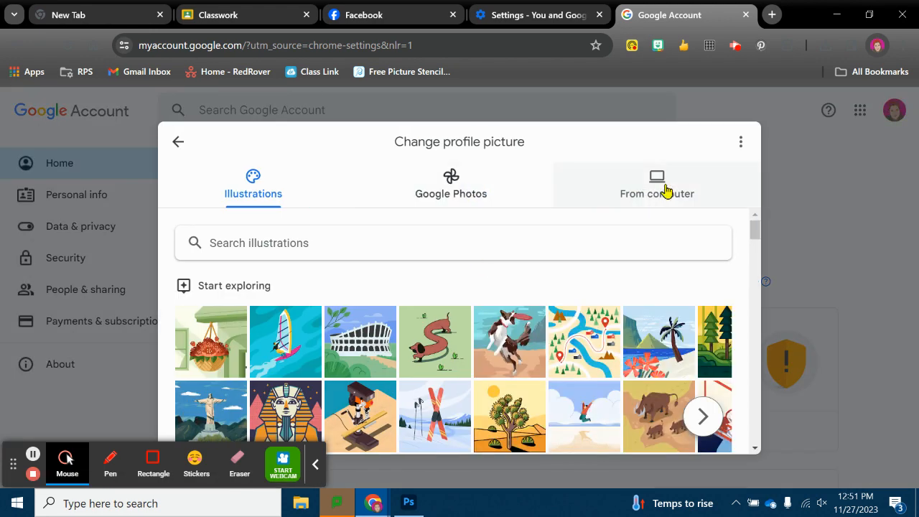
{"action": "left_click", "coordinate": [666, 190]}
{"action": "left_click", "coordinate": [425, 435]}
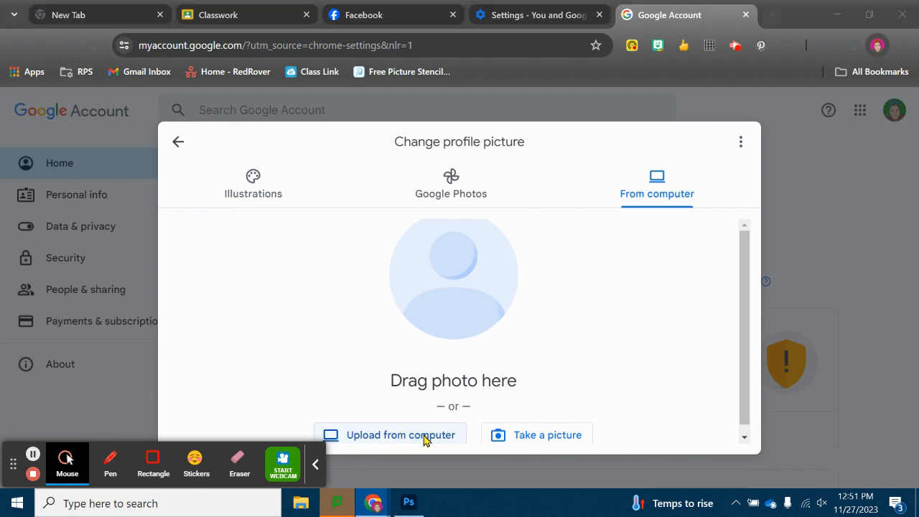
Upload the exported horse GIF from the Desktop as the new profile picture and close the dialogs.
{"action": "scroll", "coordinate": [172, 124], "scroll_direction": "down", "scroll_amount": 3}
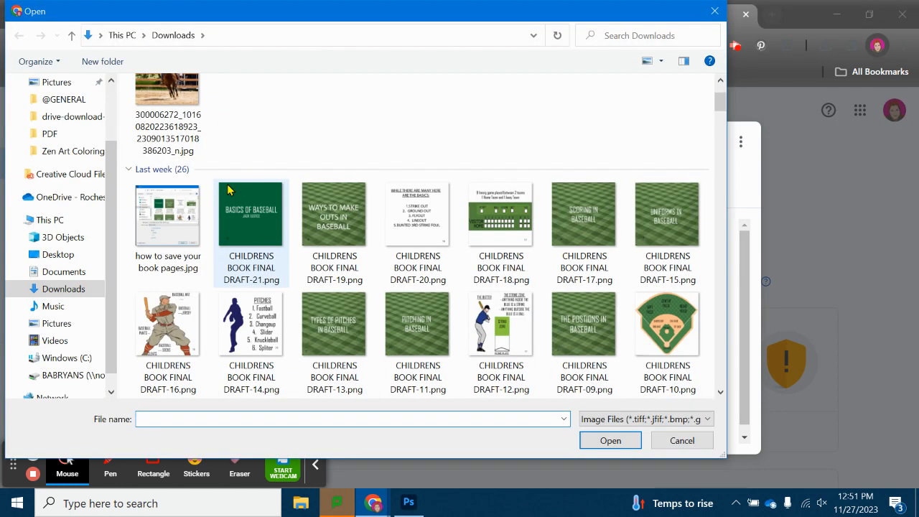
{"action": "scroll", "coordinate": [43, 124], "scroll_direction": "up", "scroll_amount": 3}
{"action": "left_click", "coordinate": [59, 111]}
{"action": "double_click", "coordinate": [186, 232]}
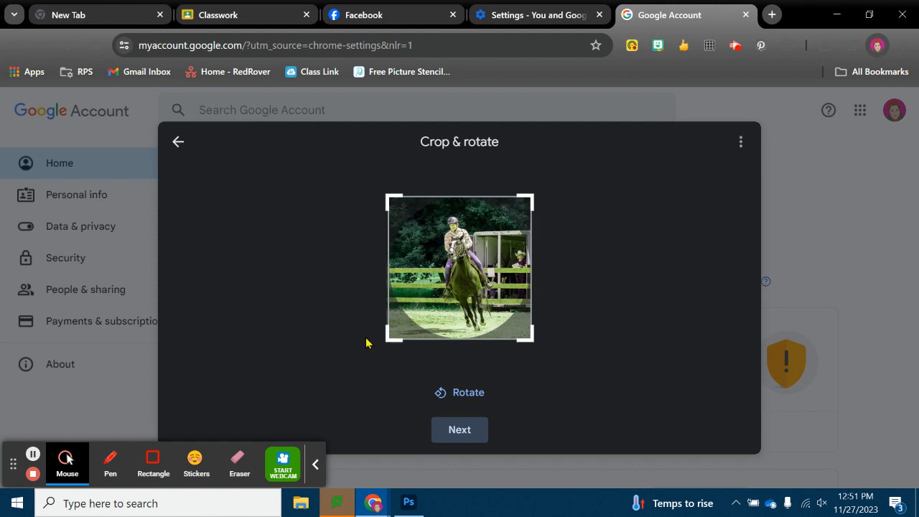
{"action": "left_click", "coordinate": [459, 431]}
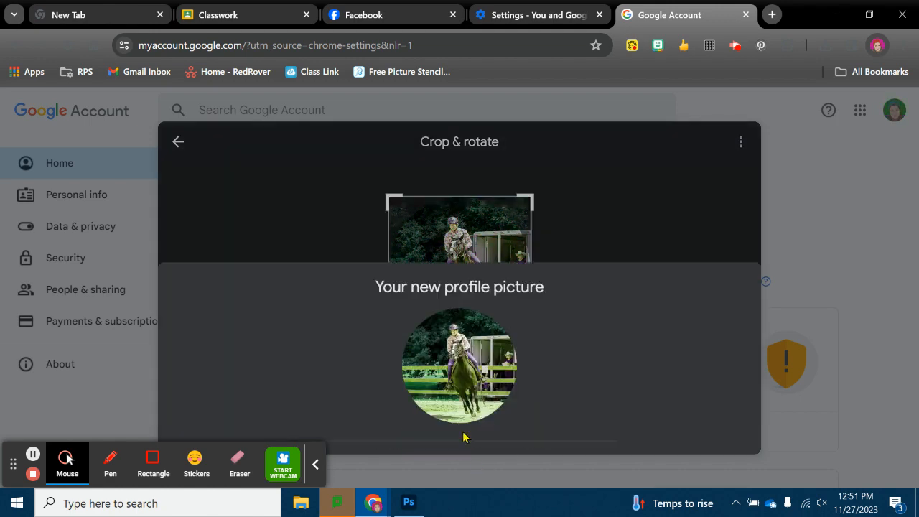
{"action": "left_click", "coordinate": [463, 425]}
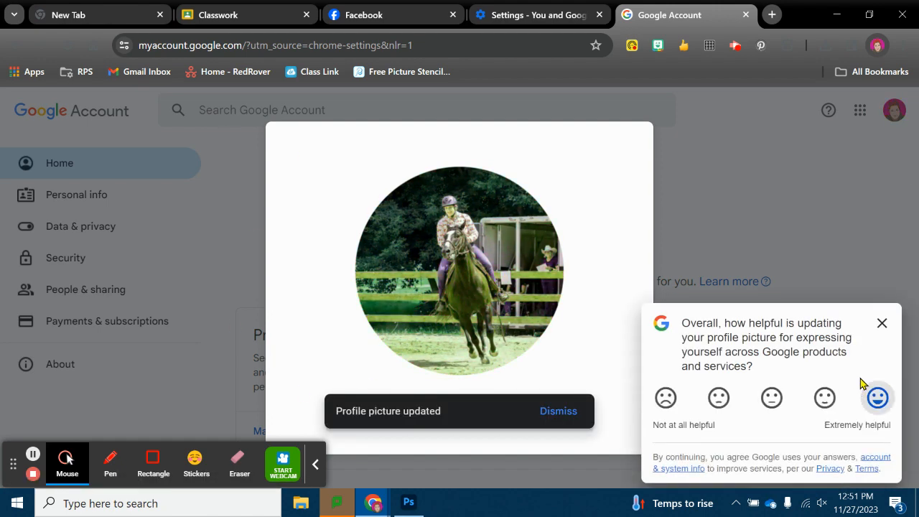
{"action": "left_click", "coordinate": [882, 323]}
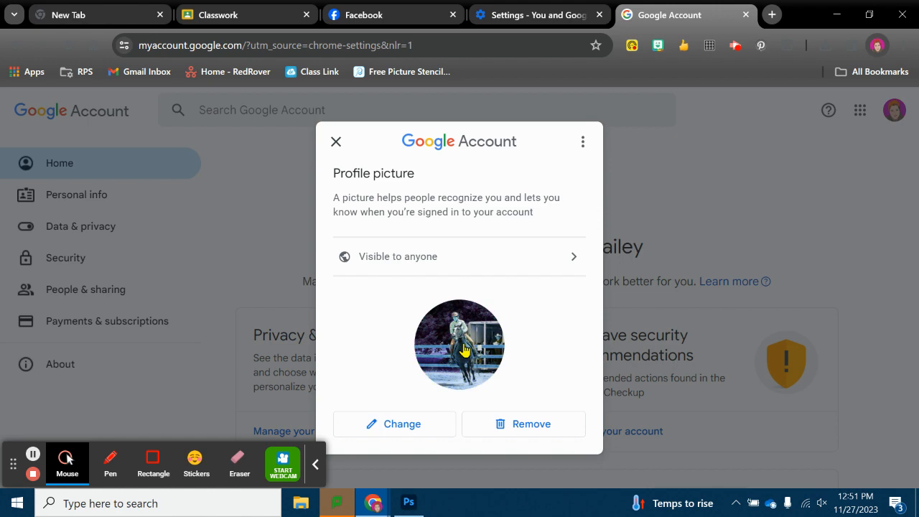
{"action": "left_click", "coordinate": [337, 142]}
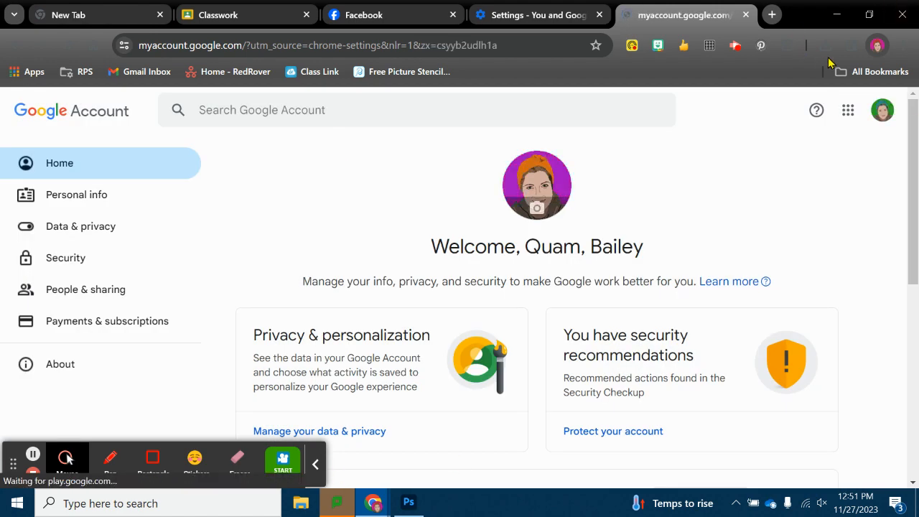